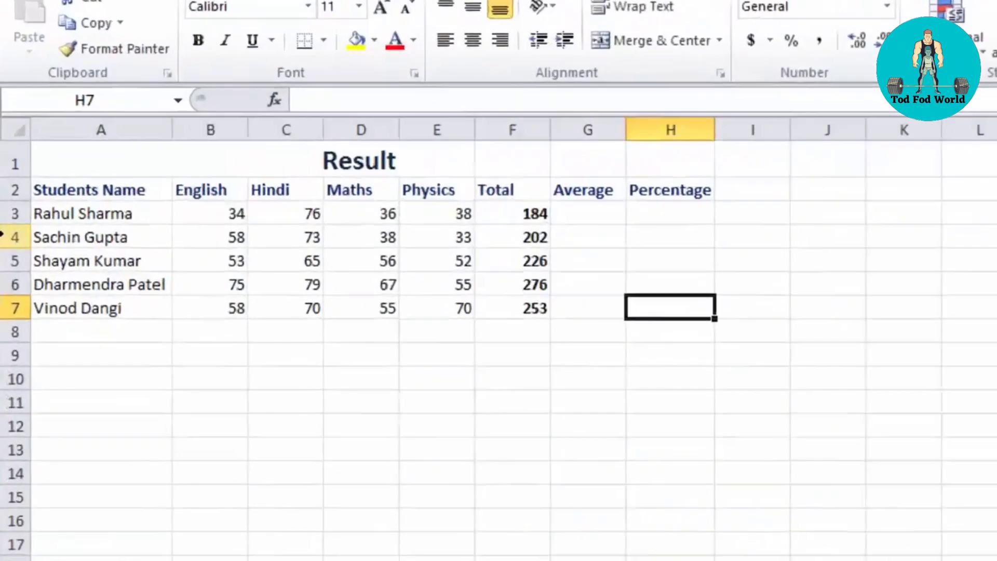
left_click(7, 178)
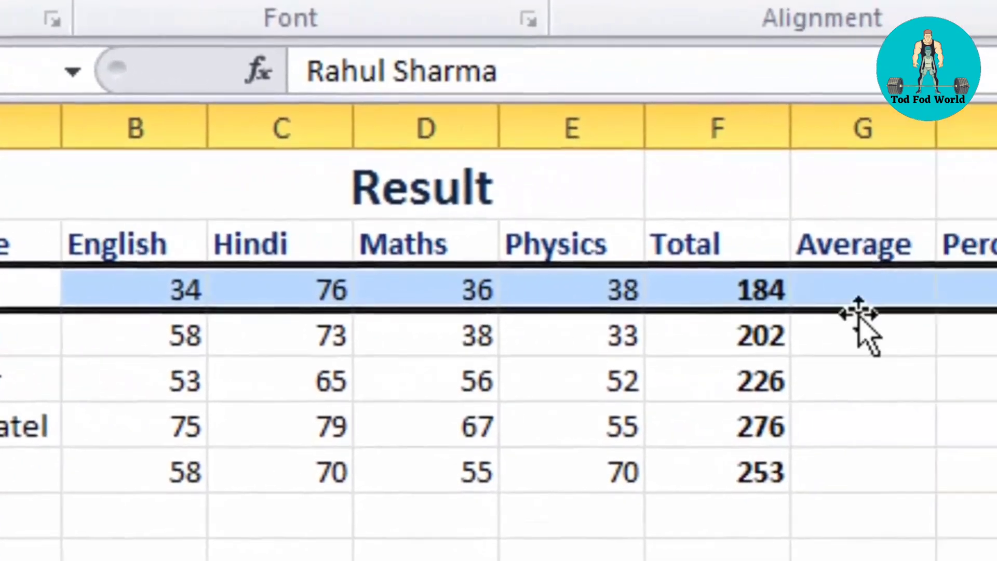
left_click(913, 295)
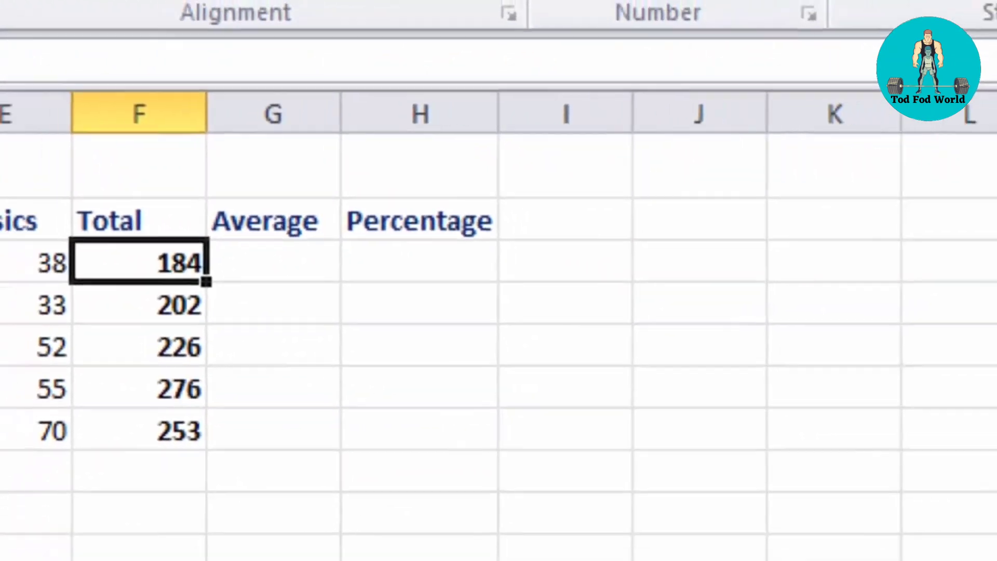
left_click(124, 208)
left_click(230, 210)
left_click(191, 195)
left_click(229, 209)
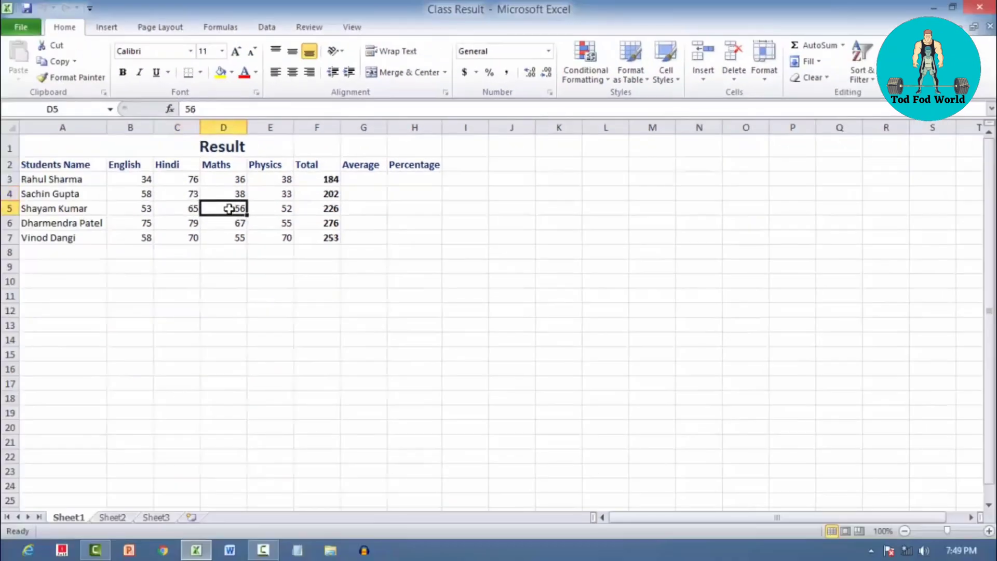
Enter the formula =sum(B3,B4) in cell C9 to add the first two students' English marks.
double_click(165, 268)
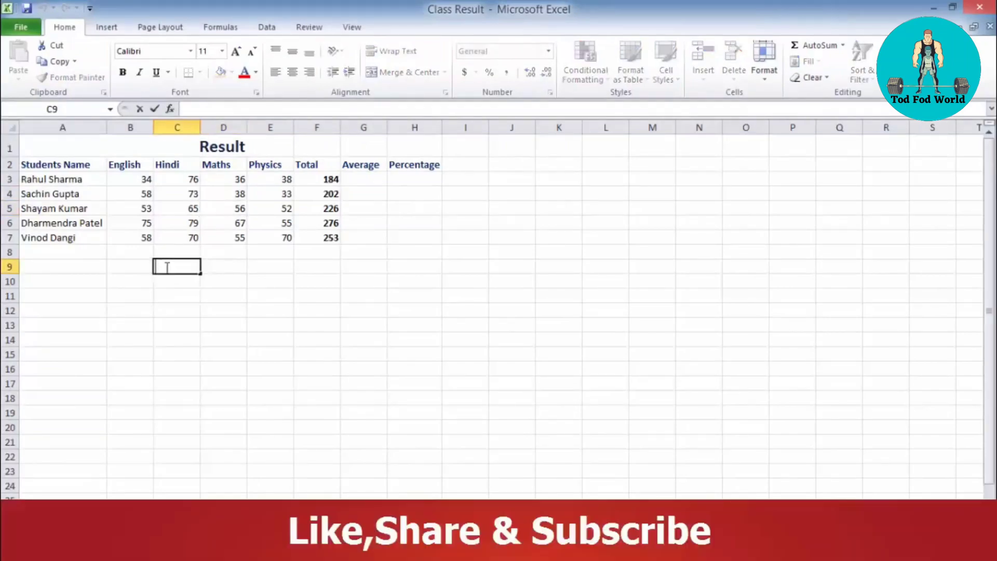
type("=s")
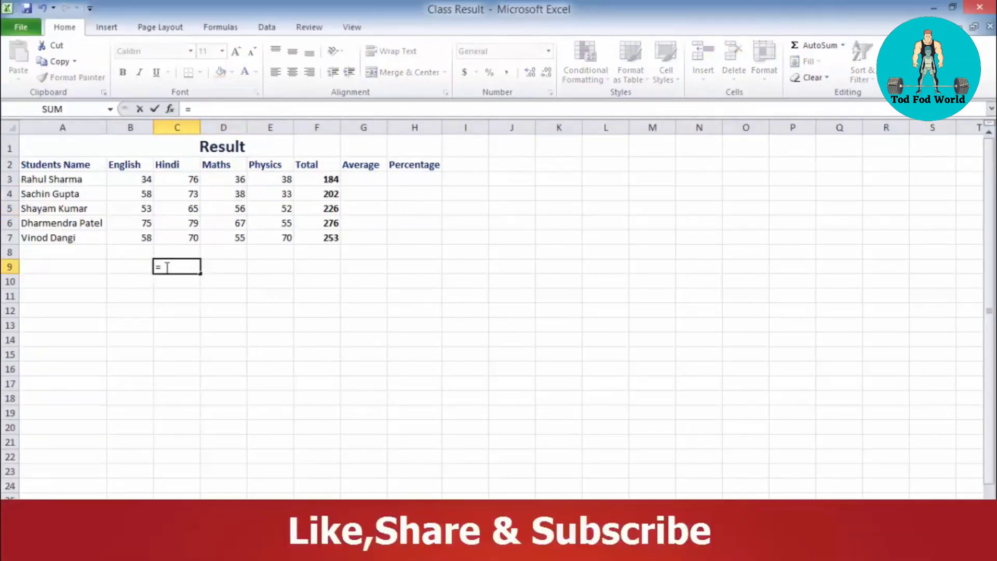
type("um")
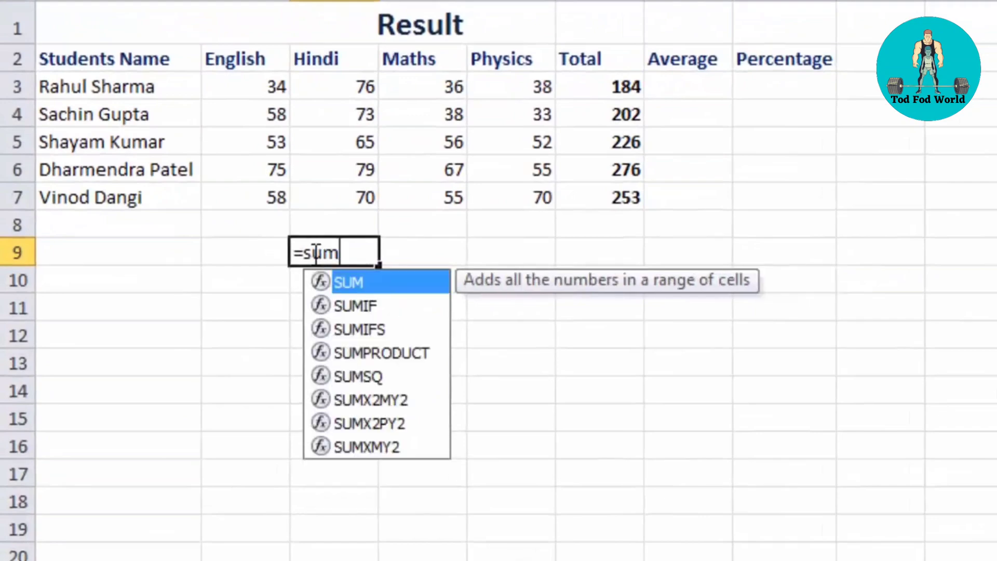
left_click(355, 251)
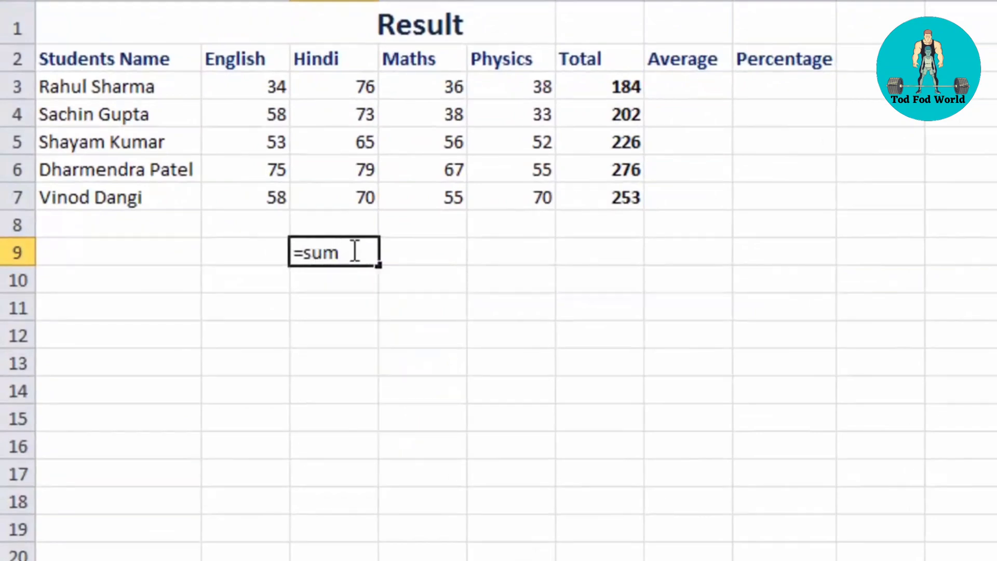
type("(")
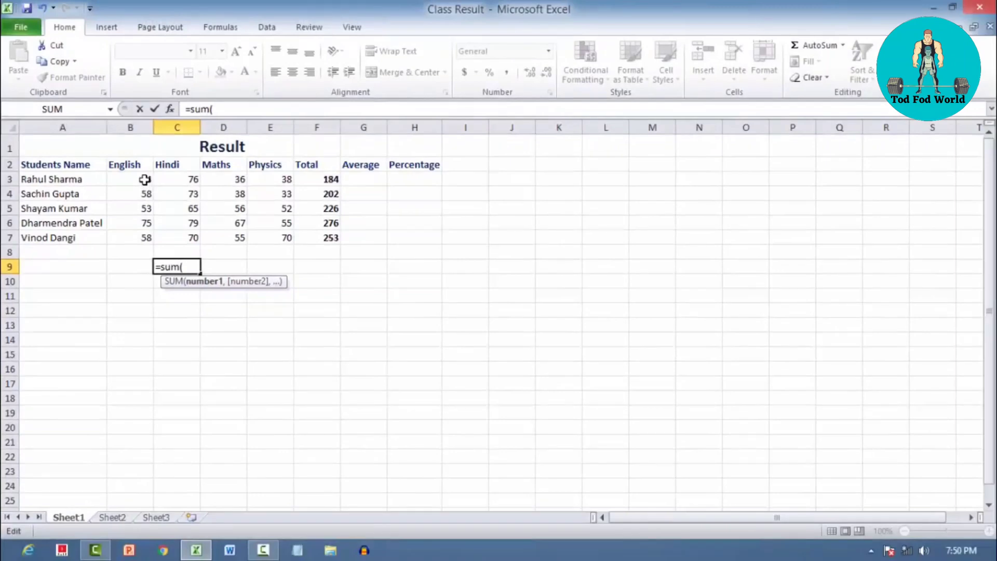
left_click(134, 177)
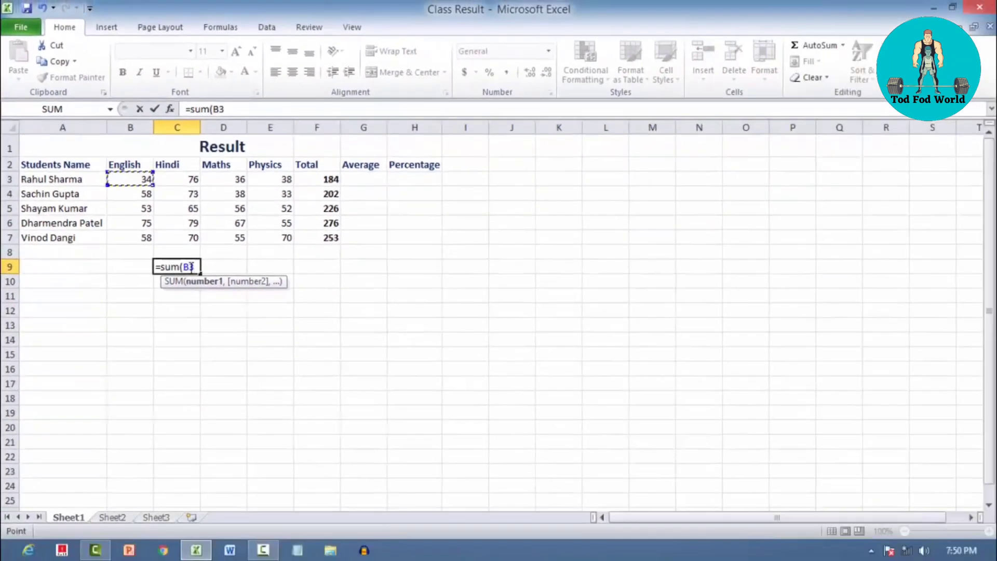
type(",")
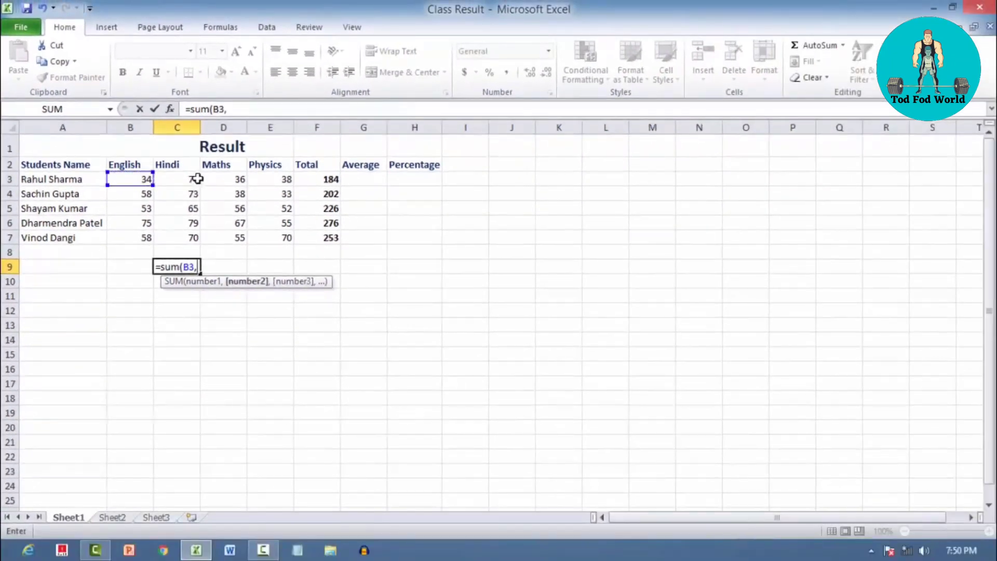
left_click(134, 193)
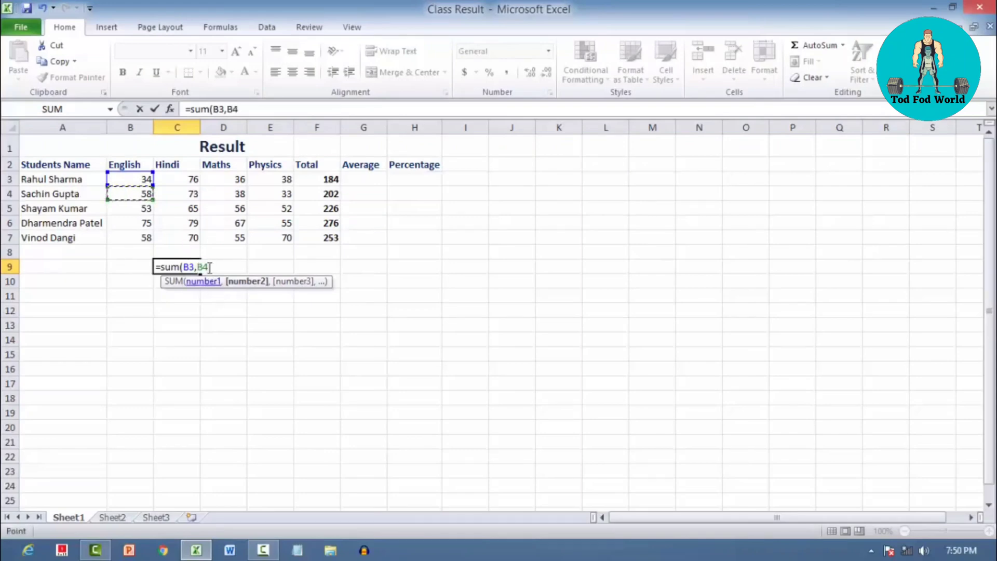
type(")")
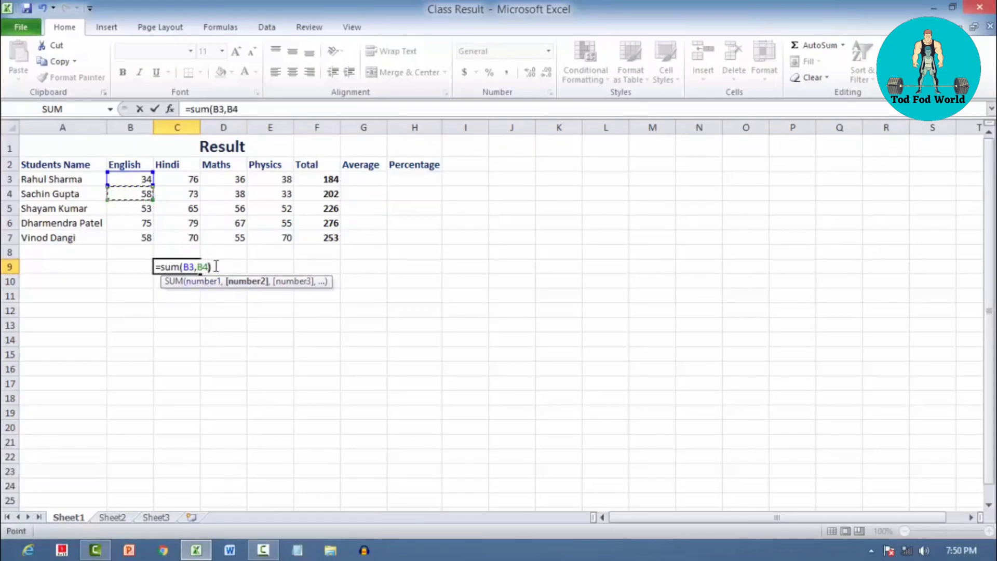
key("Return")
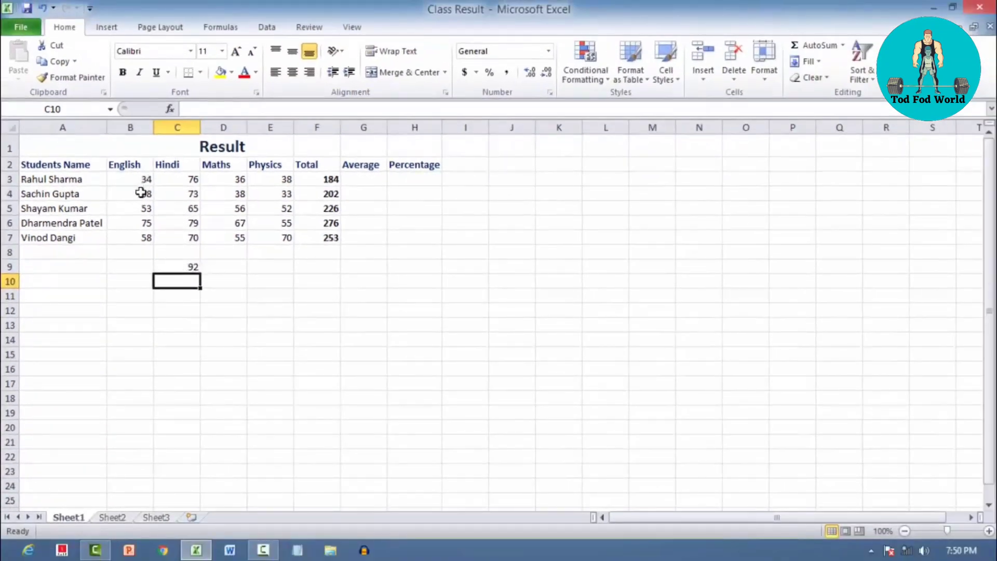
Enter the formula =B3+C3 in cell C14 to add the first student's English and Hindi marks.
left_click(182, 266)
left_click(190, 364)
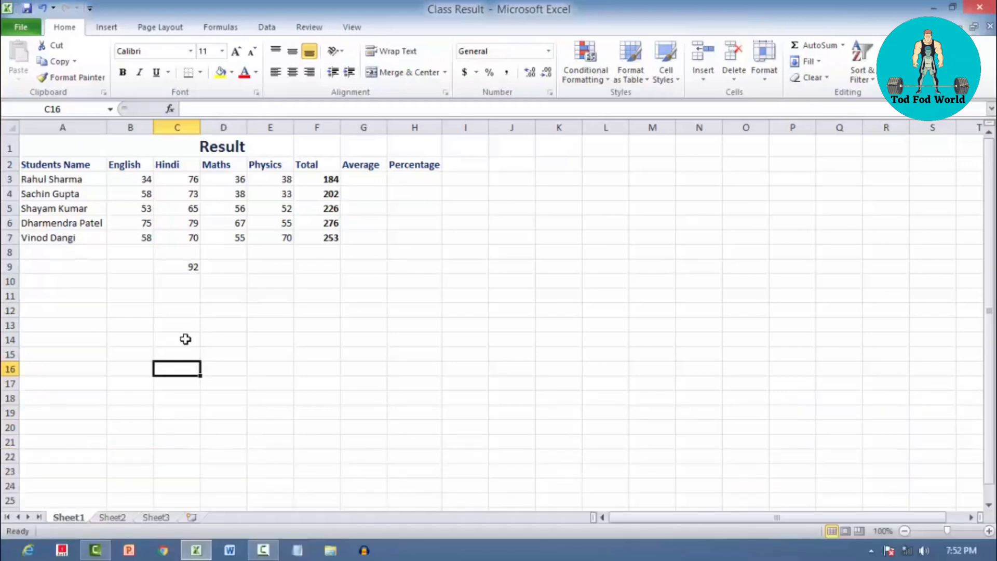
double_click(185, 339)
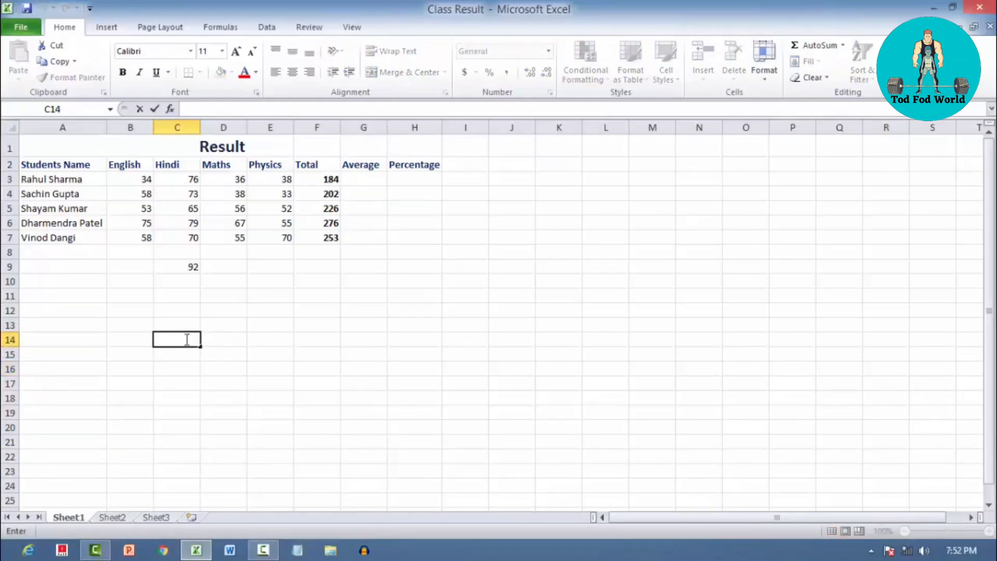
type("=")
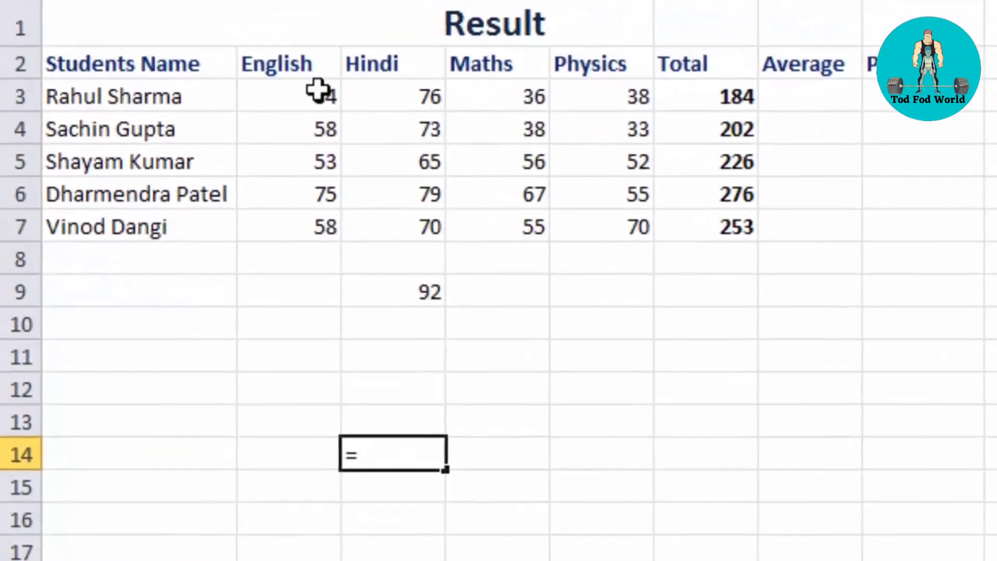
left_click(274, 161)
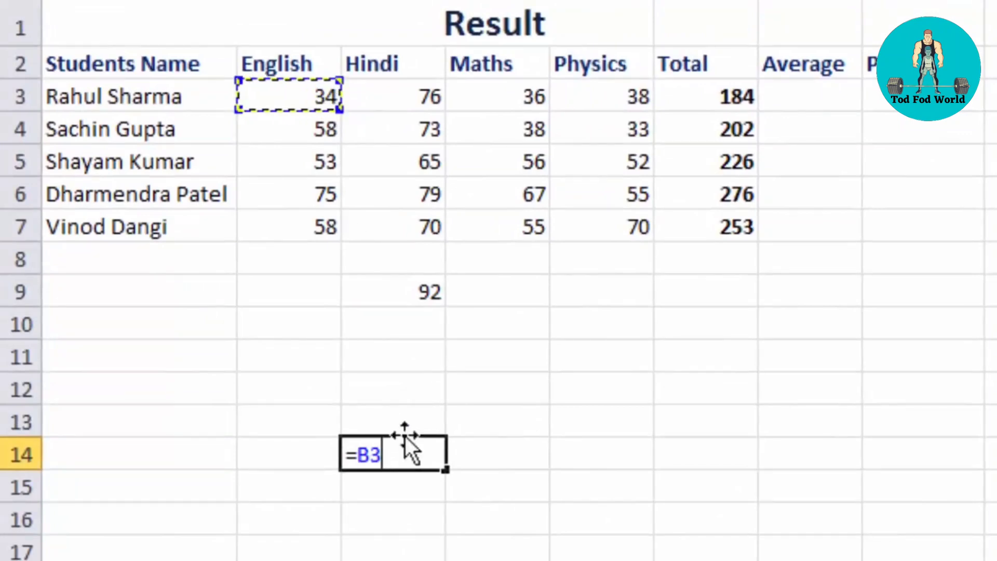
type("+")
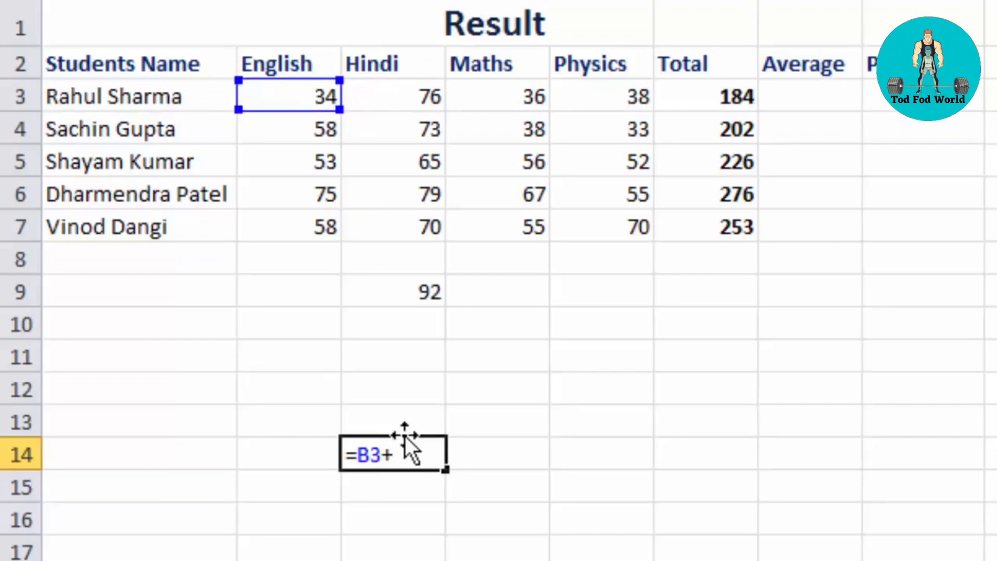
left_click(423, 100)
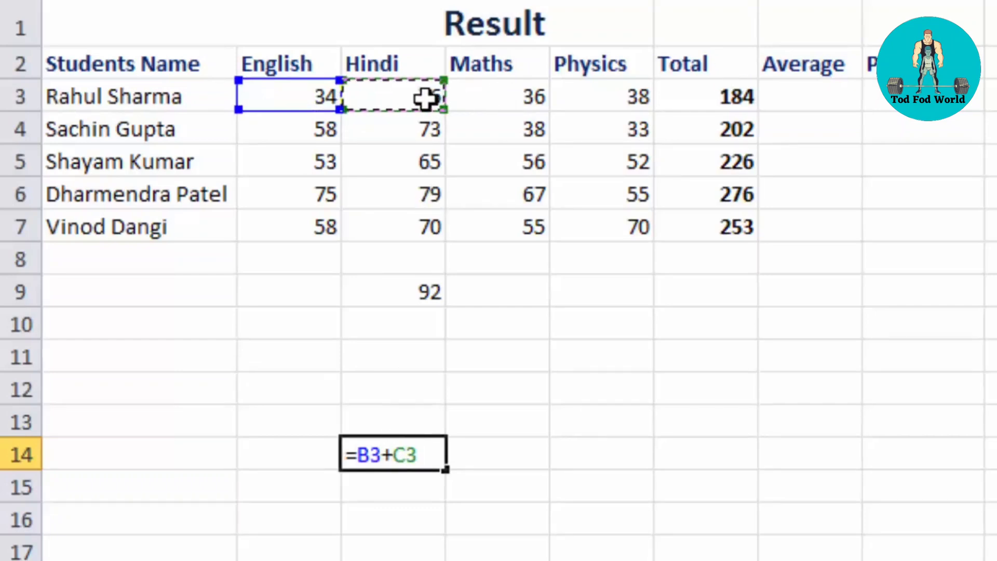
key("Return")
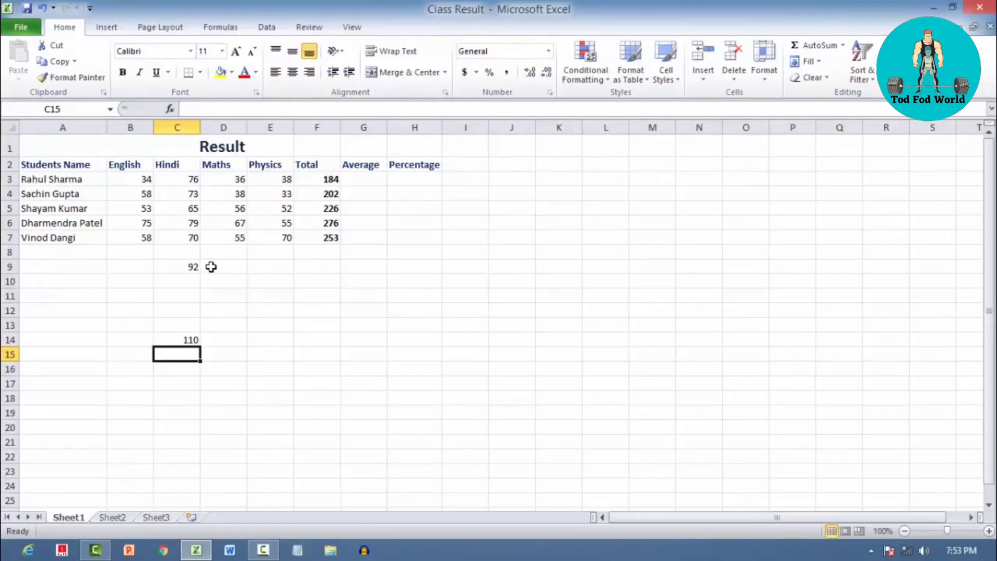
left_click(134, 180)
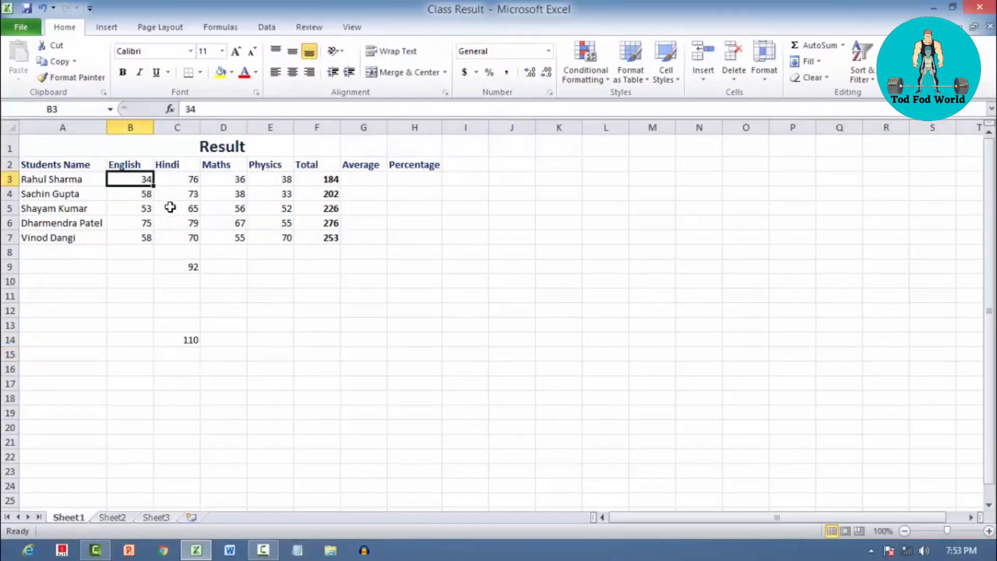
left_click(137, 193)
left_click(134, 208)
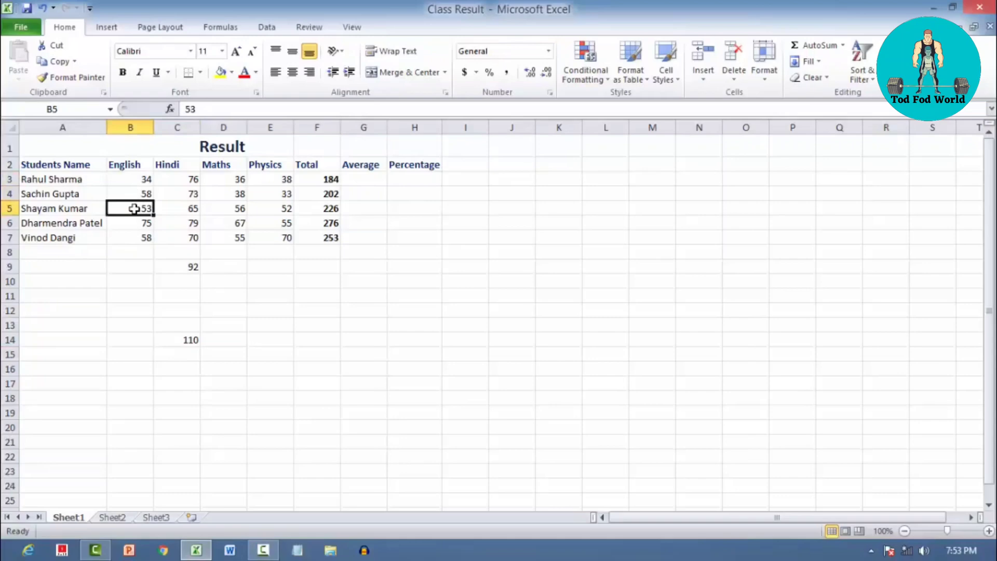
Change the formula in cell C14 to =B3-C3 so it subtracts the Hindi mark from the English mark.
left_click(191, 341)
type("=B3+C3")
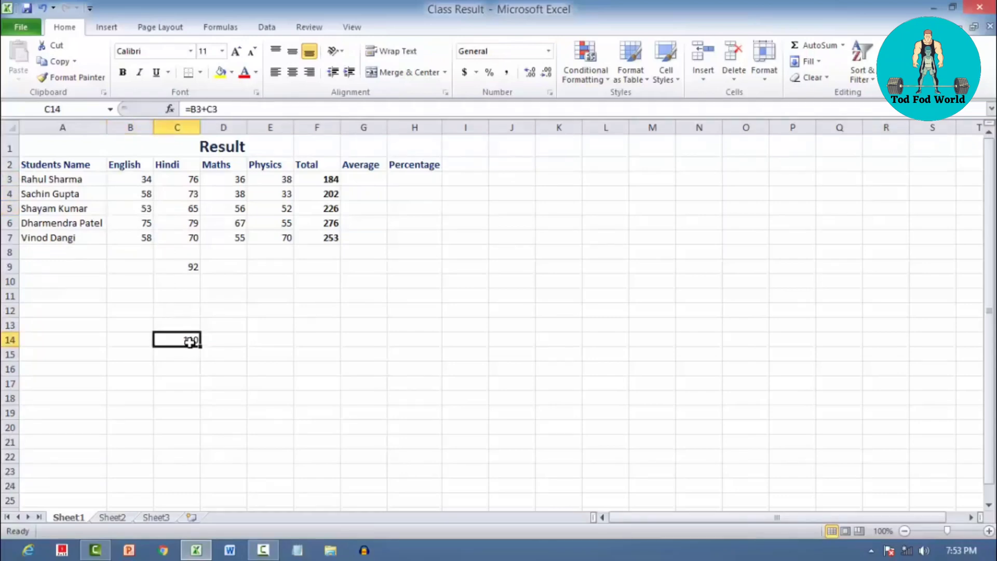
left_click(177, 340)
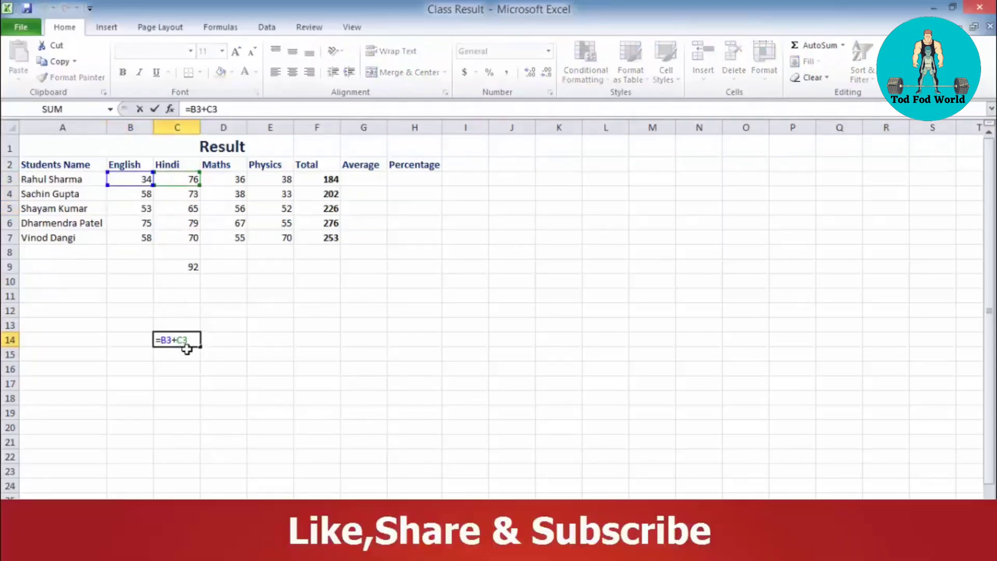
key("BackSpace")
type("-")
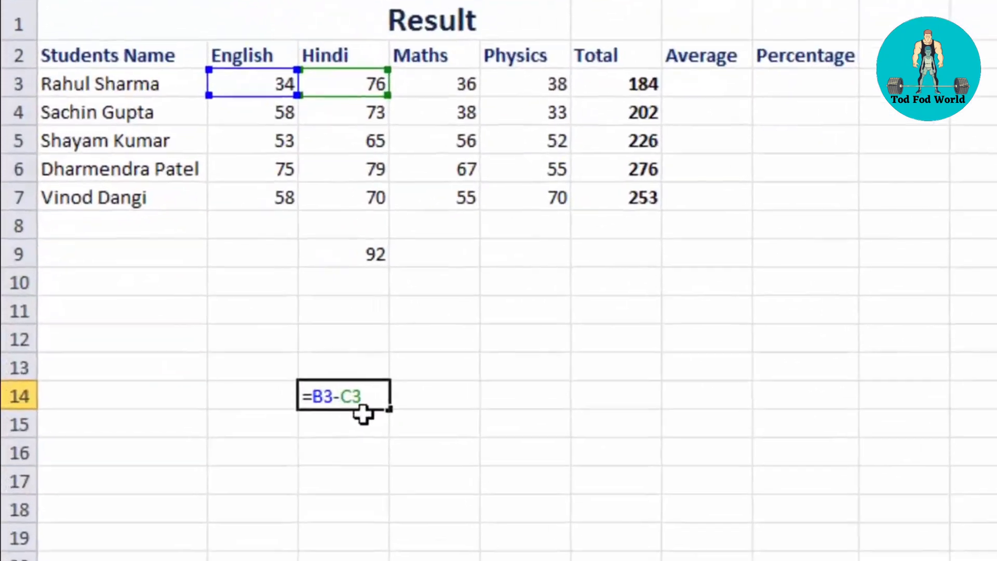
key("Return")
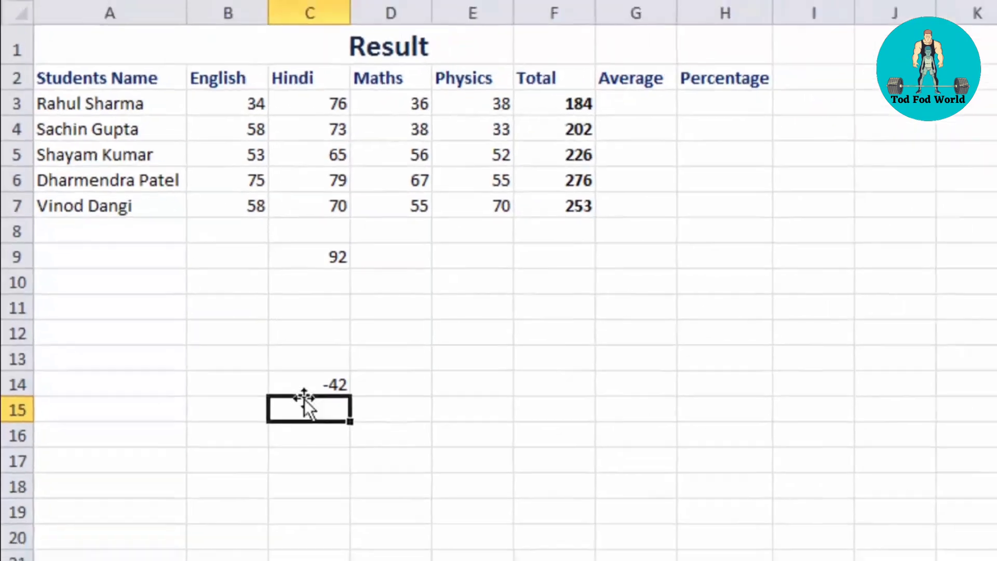
left_click(307, 386)
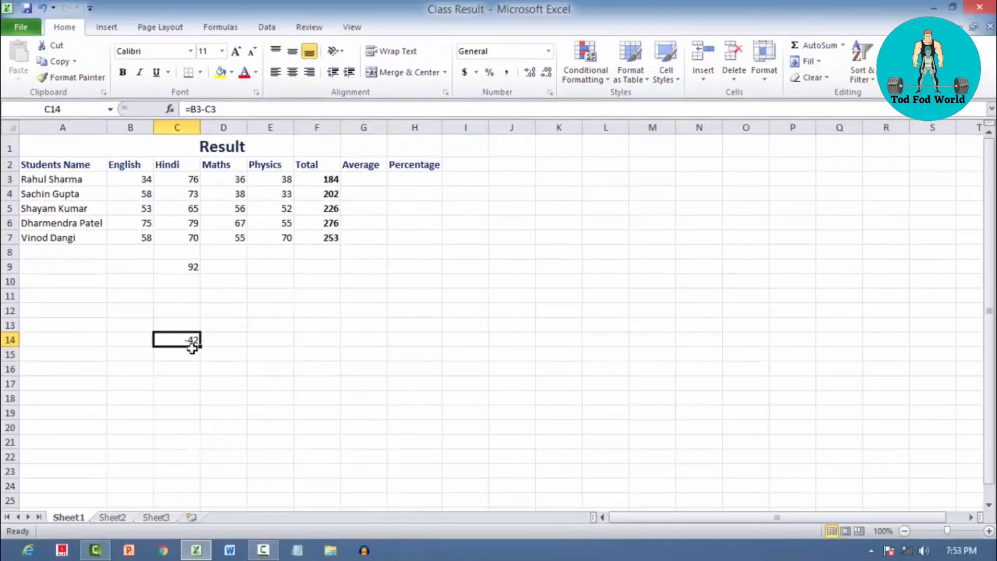
double_click(188, 338)
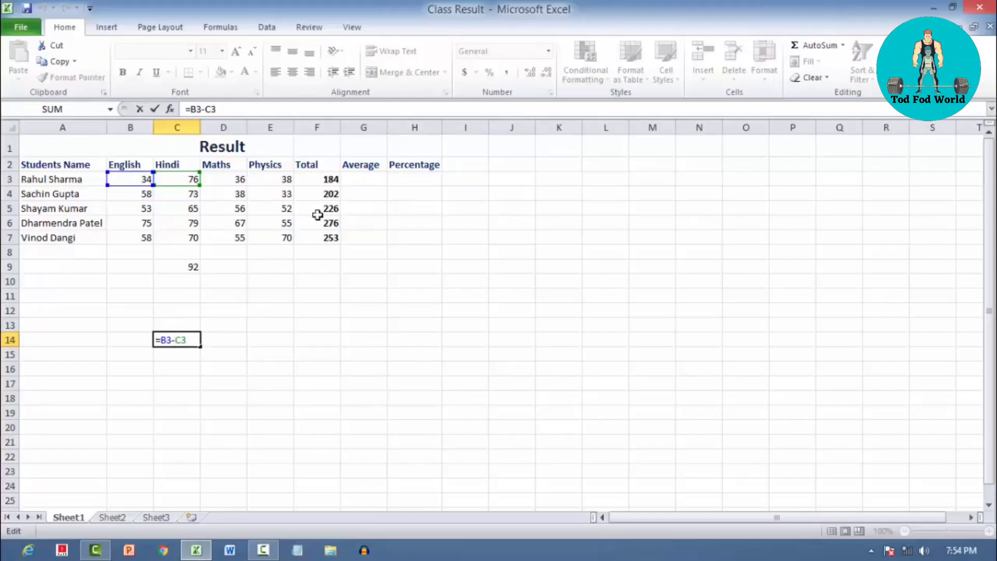
left_click(349, 176)
key("Escape")
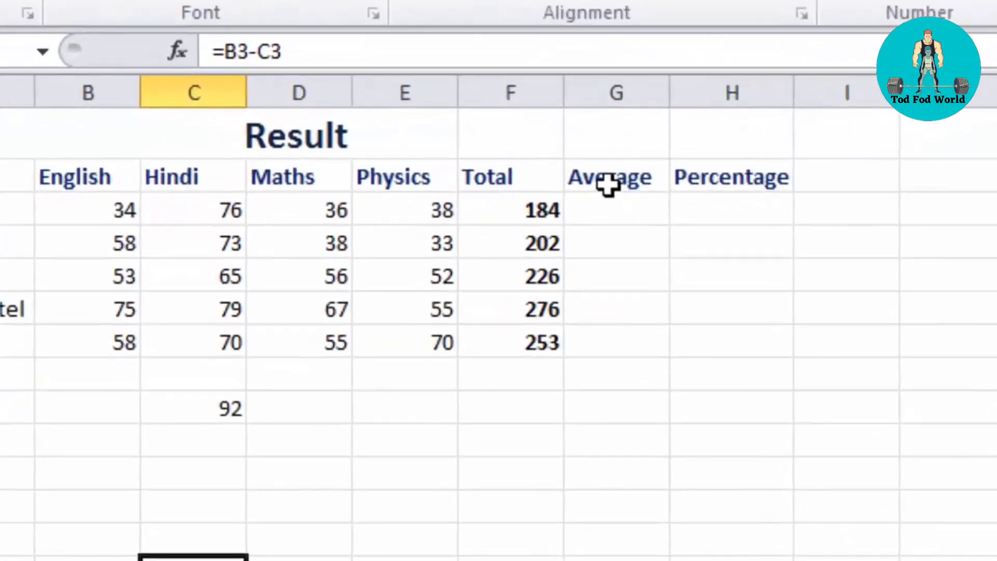
Examine the Average and Percentage columns and their cells in the first student's row.
left_click(359, 167)
left_click(742, 166)
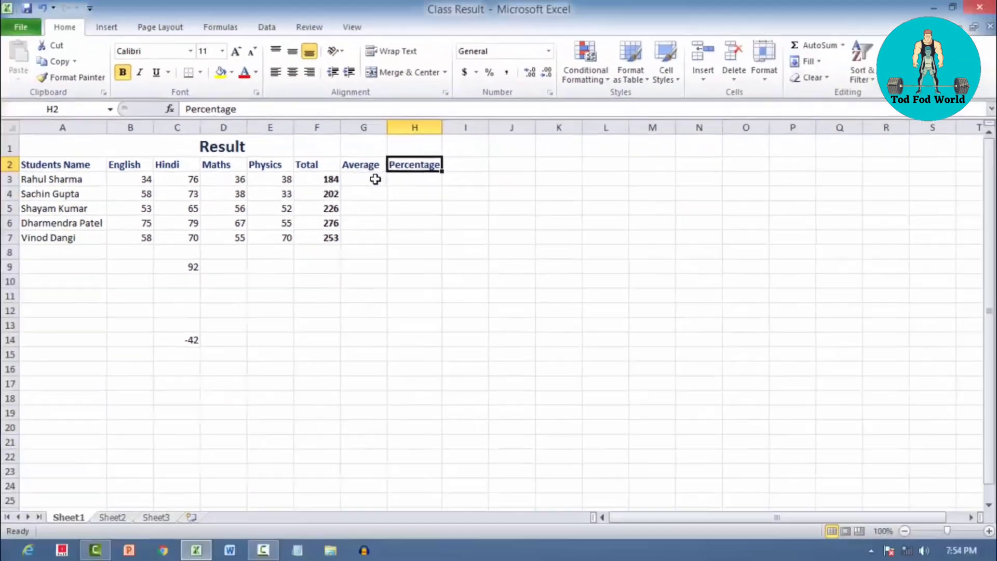
left_click(375, 179)
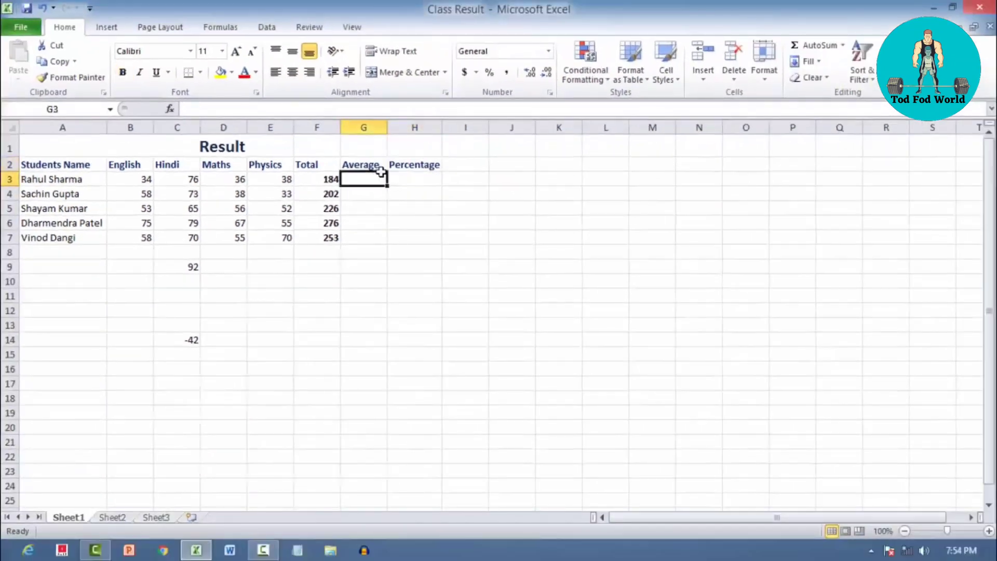
left_click(376, 167)
left_click(358, 179)
left_click(401, 163)
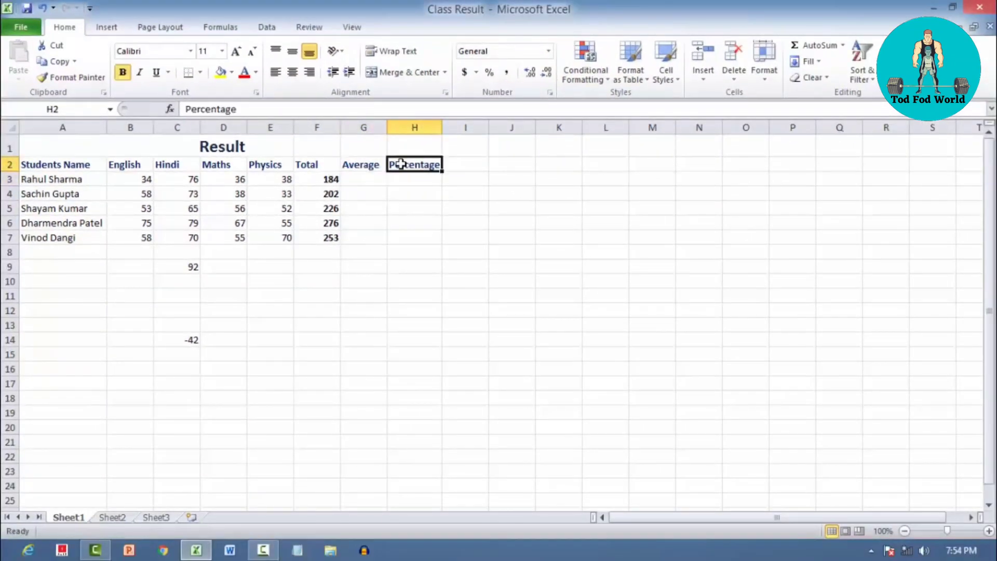
left_click(358, 165)
left_click(357, 180)
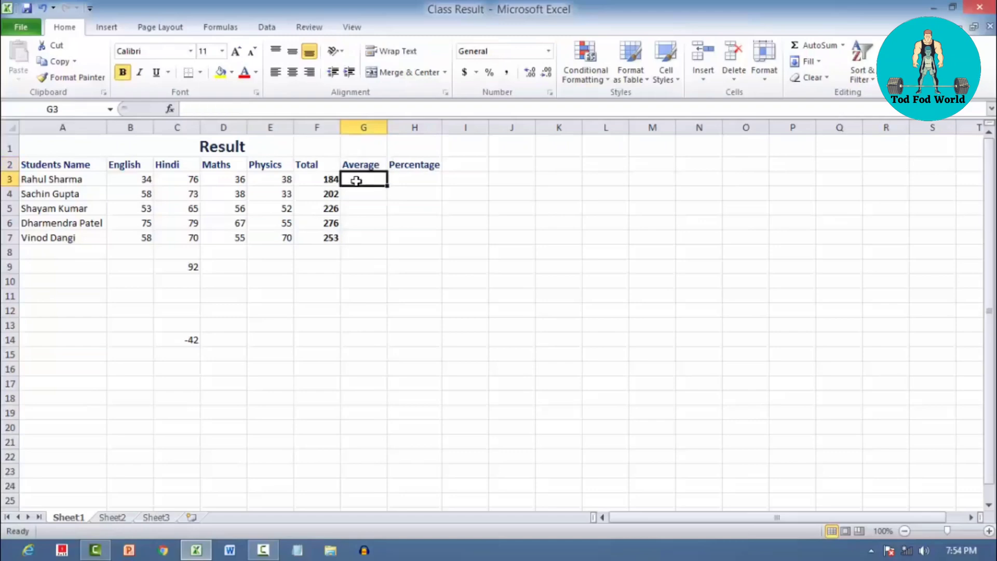
left_click(169, 176)
left_click(350, 178)
left_click(408, 176)
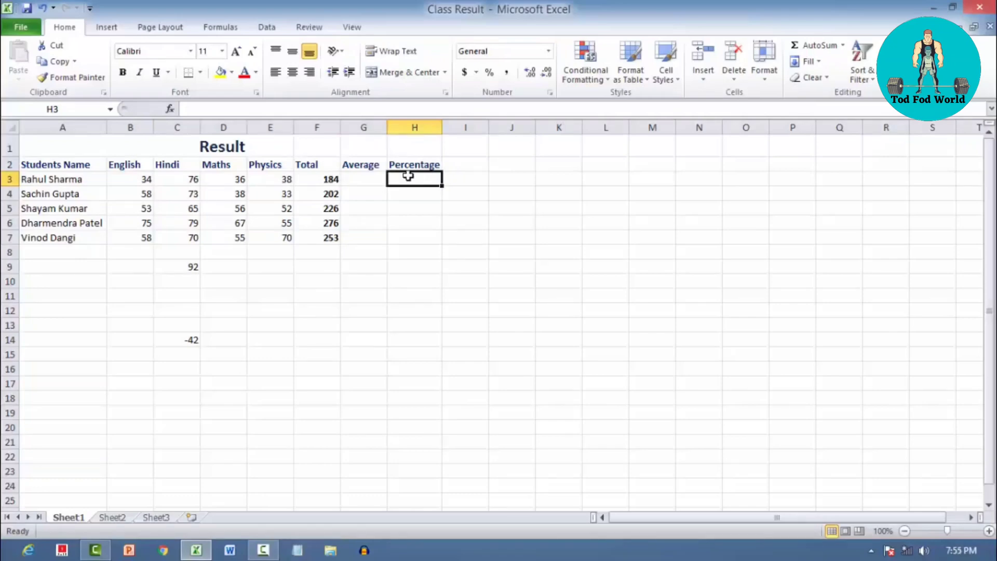
left_click(363, 164)
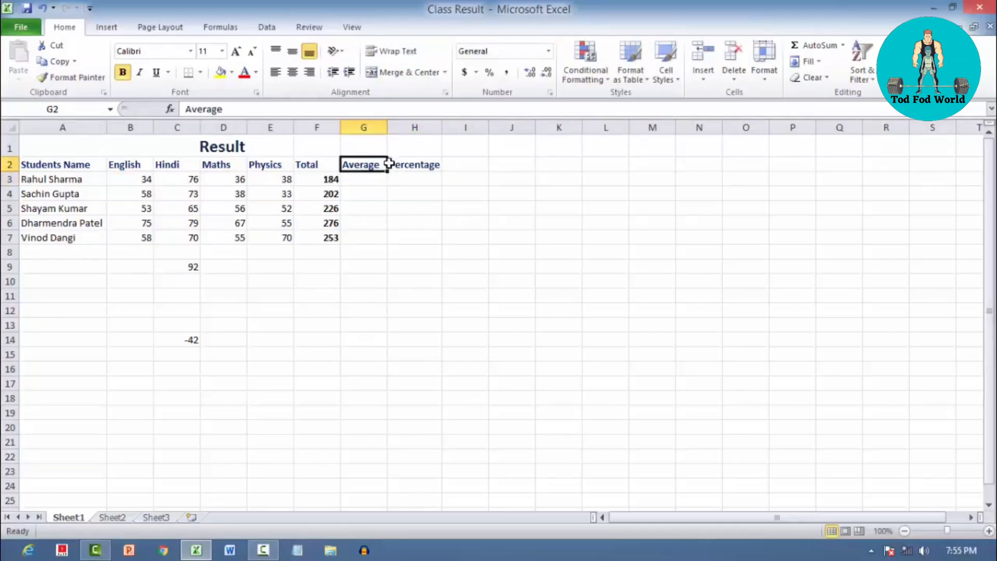
Examine the Total, Average and Percentage headings and the first student's row of marks.
left_click(391, 164)
left_click(376, 164)
left_click(421, 164)
left_click(356, 162)
left_click(311, 161)
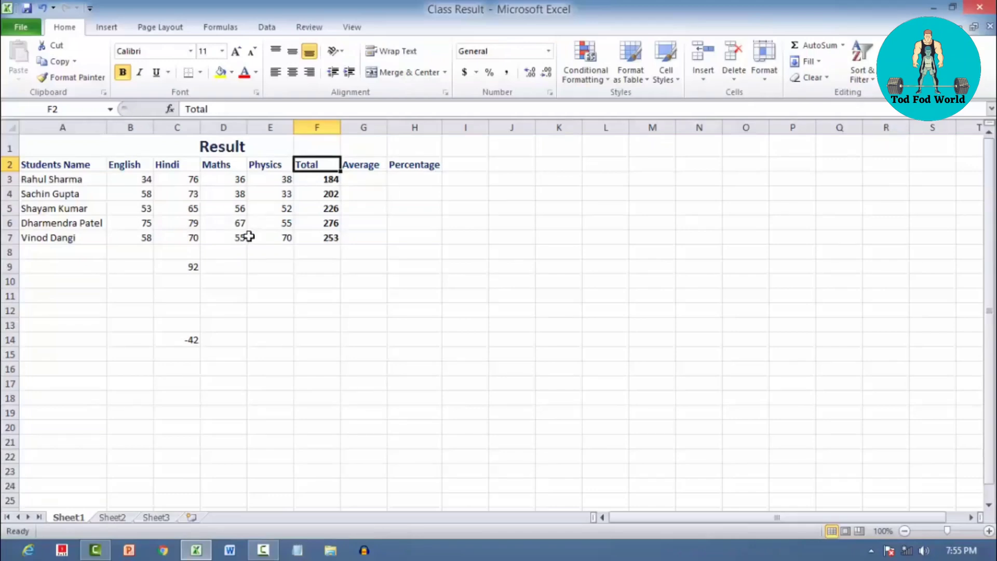
left_click(94, 179)
left_click(10, 179)
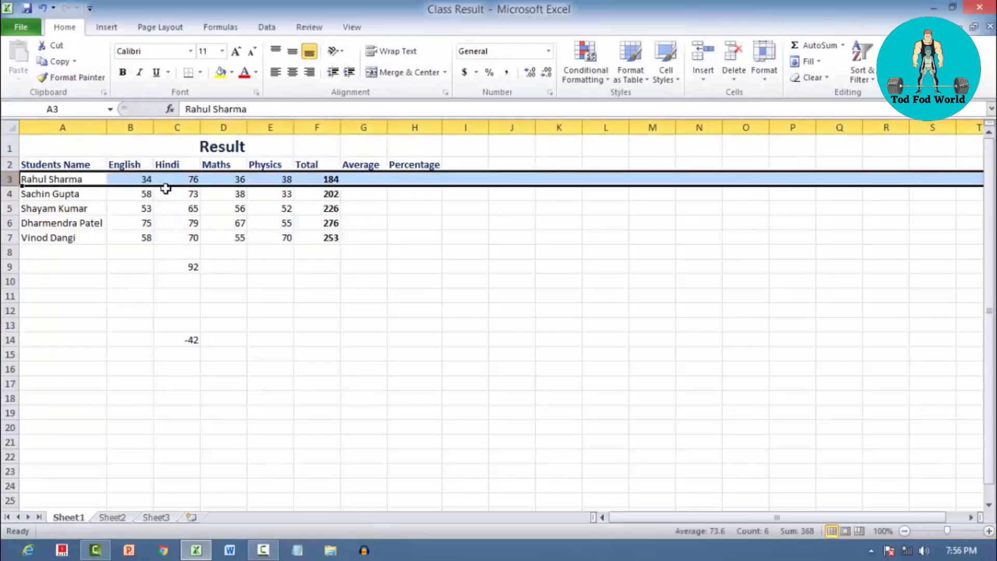
left_click(369, 169)
Enter the formula =Average(B3:E3) in cell G3 to average the first student's marks.
left_click(364, 176)
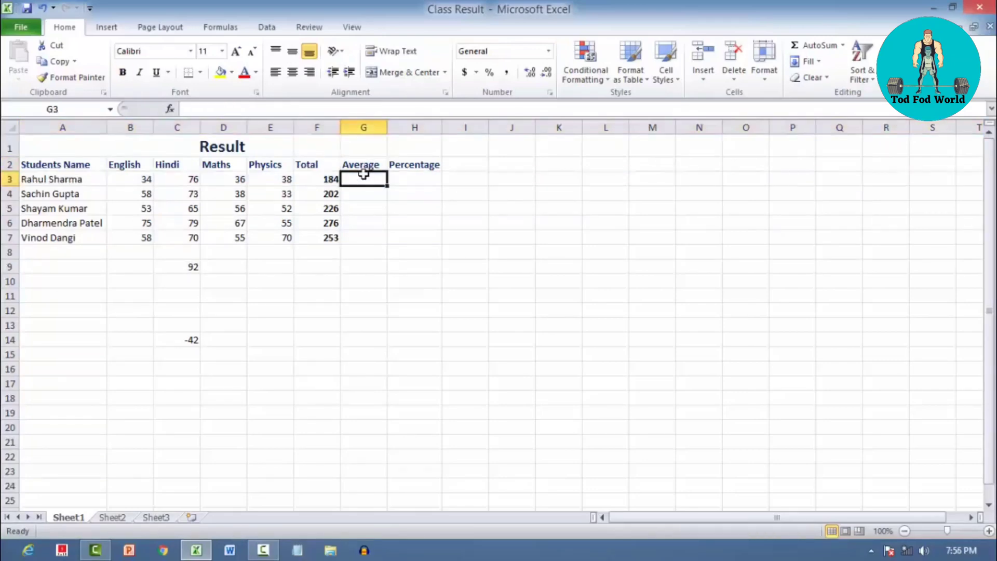
double_click(364, 175)
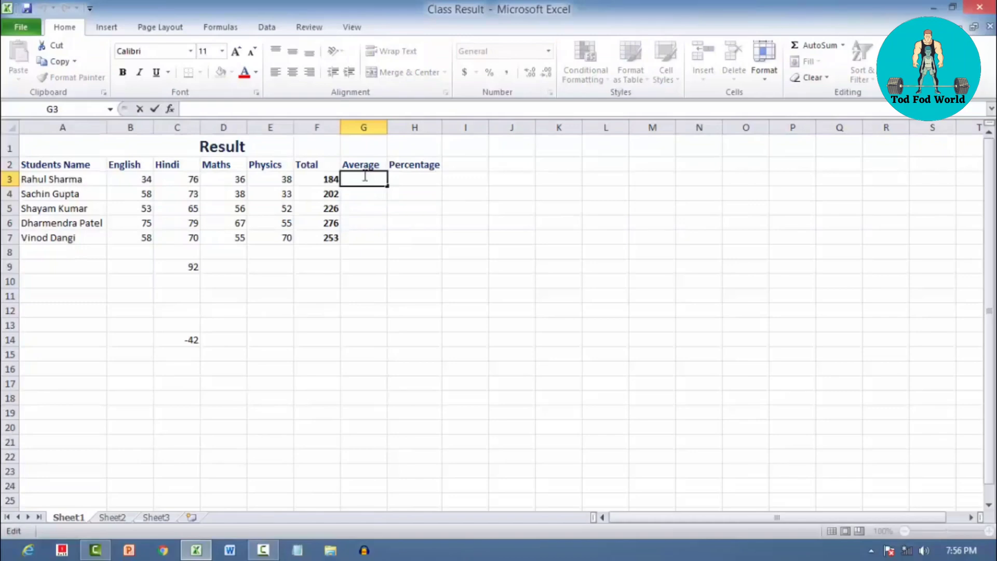
type("=")
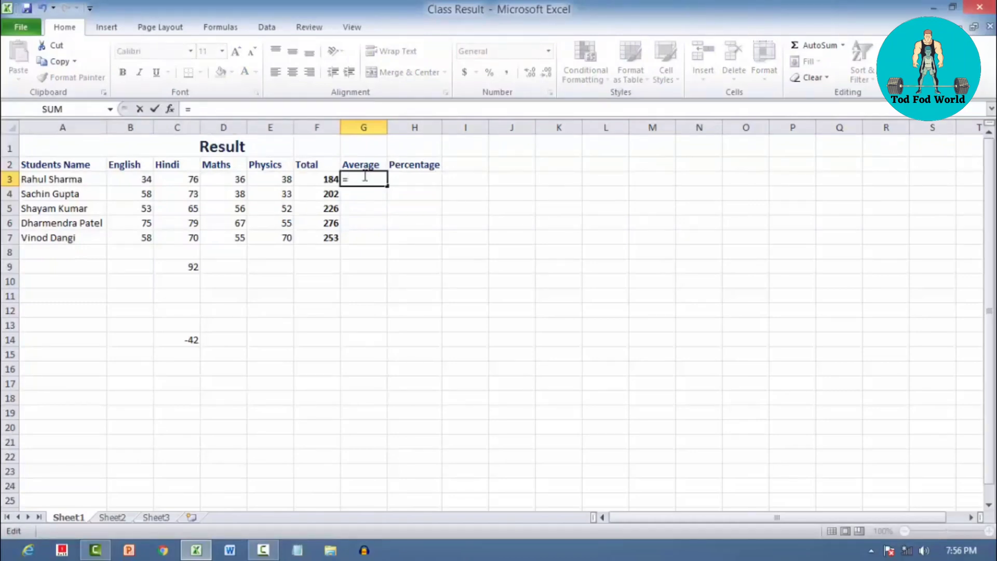
type("average")
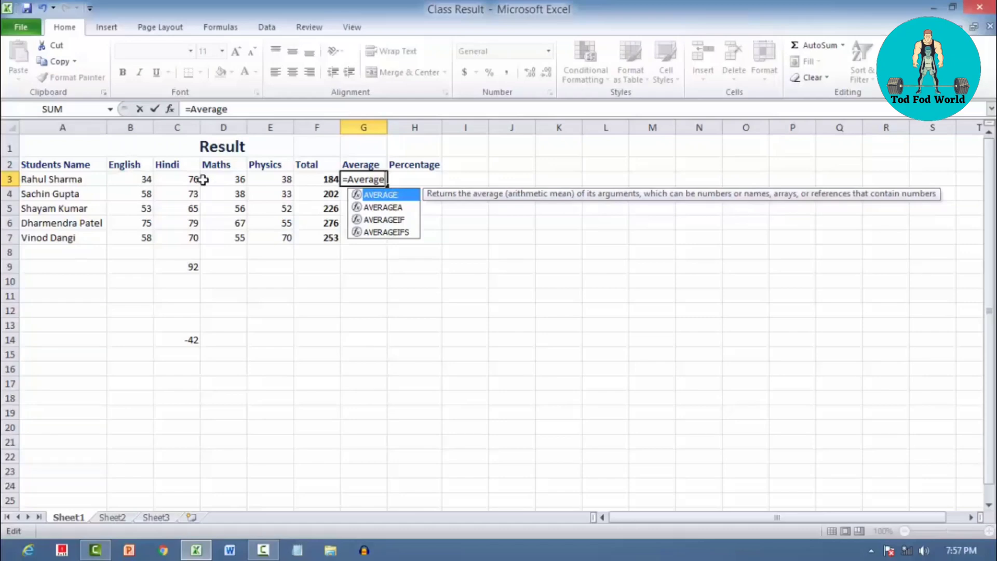
type("(")
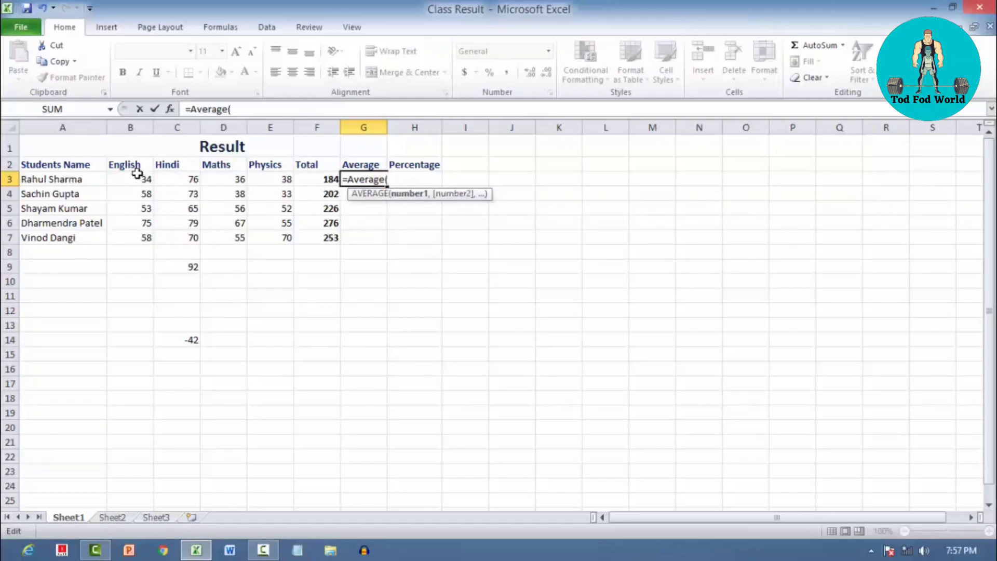
left_click_drag(136, 180, 268, 182)
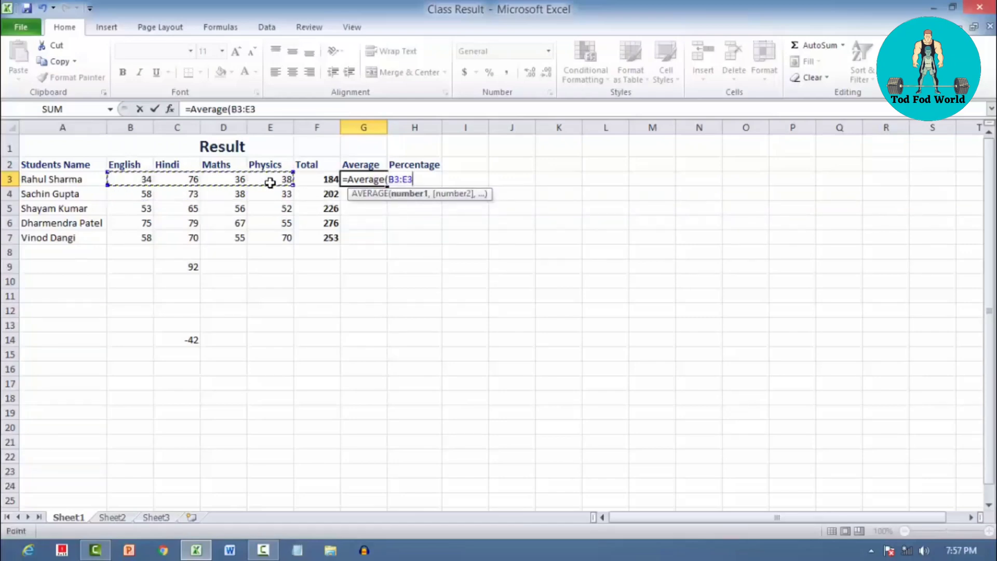
type(")")
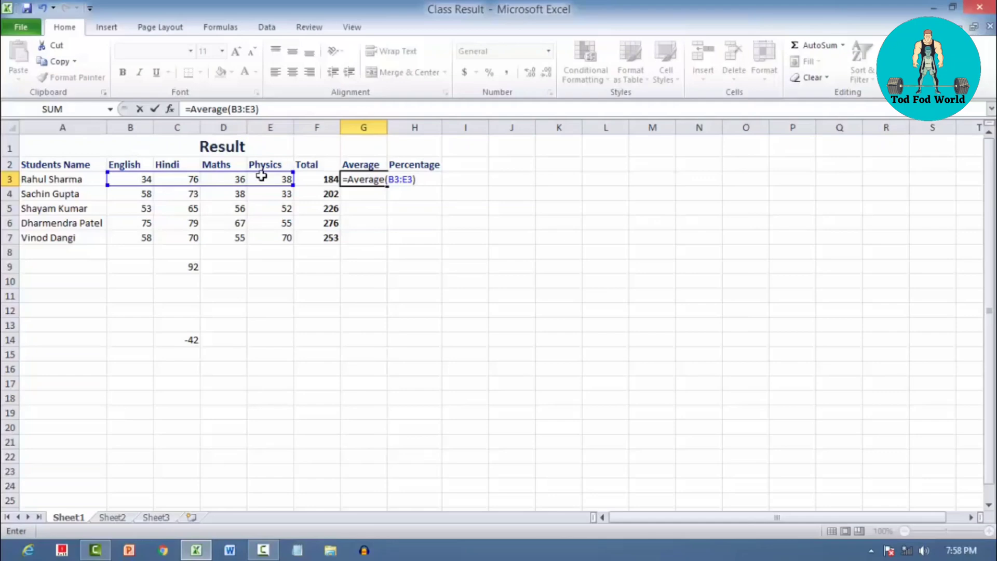
key("Return")
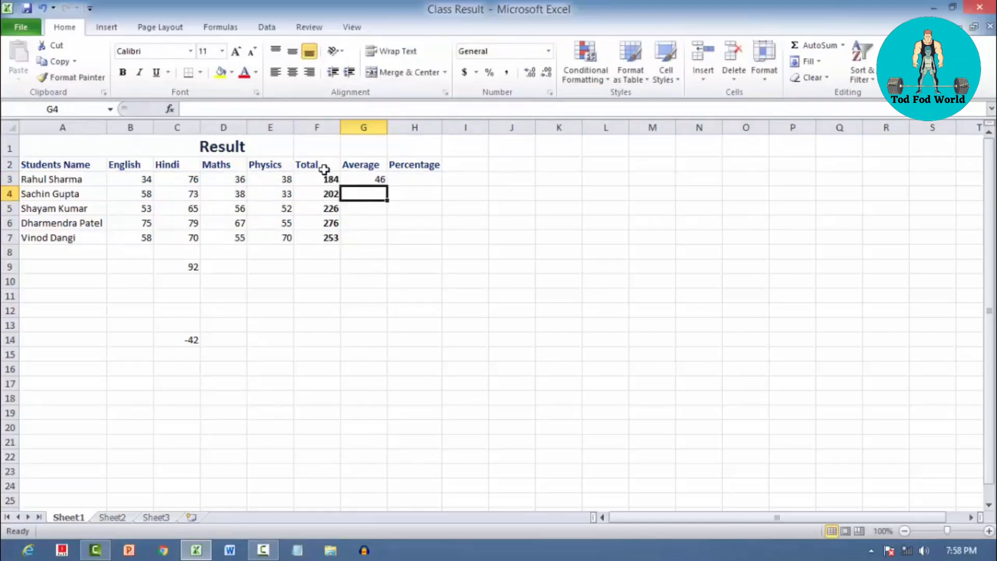
Try extending the average formula from cell G3 down to G7, and undo the fill.
left_click(359, 181)
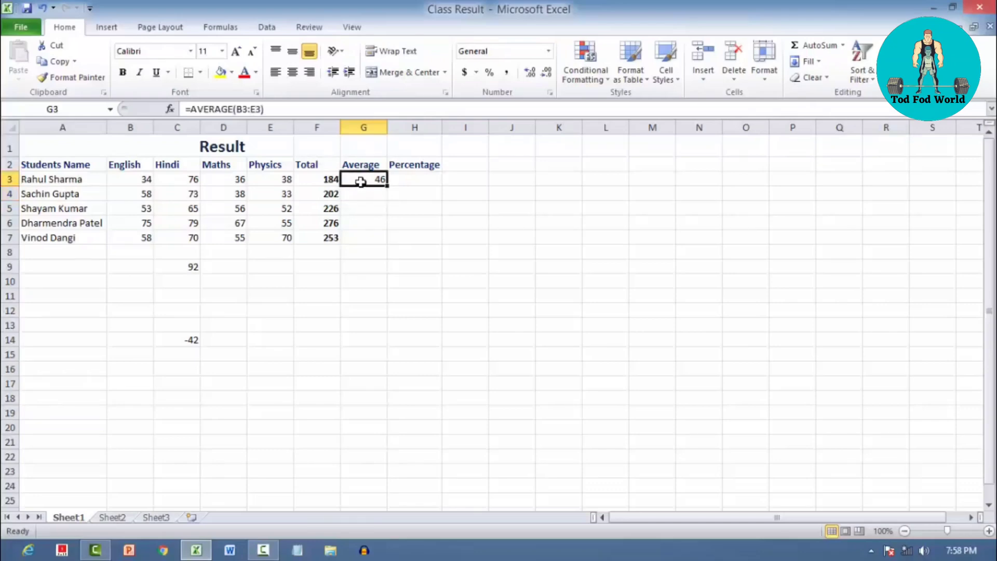
left_click(421, 165)
left_click(375, 166)
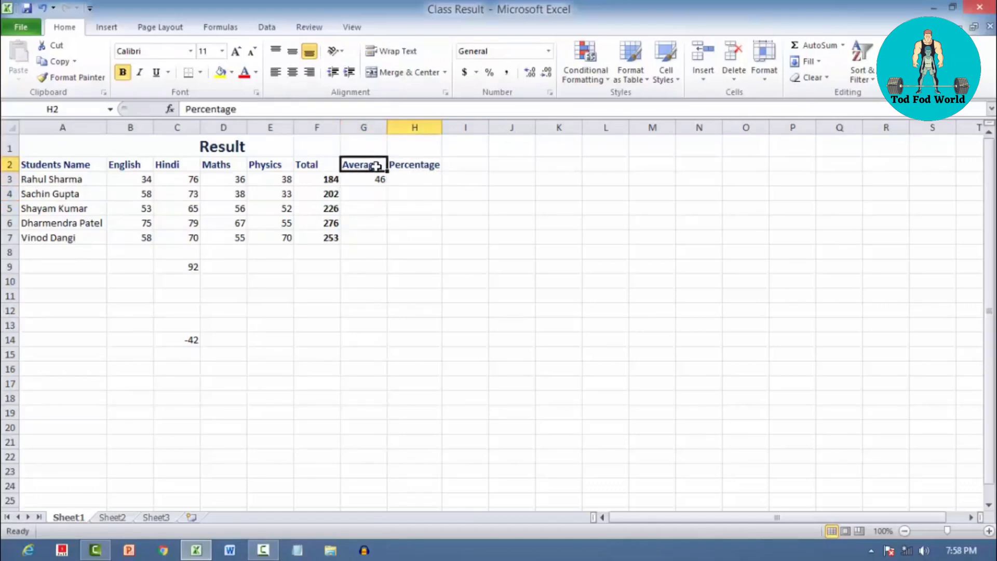
left_click(377, 181)
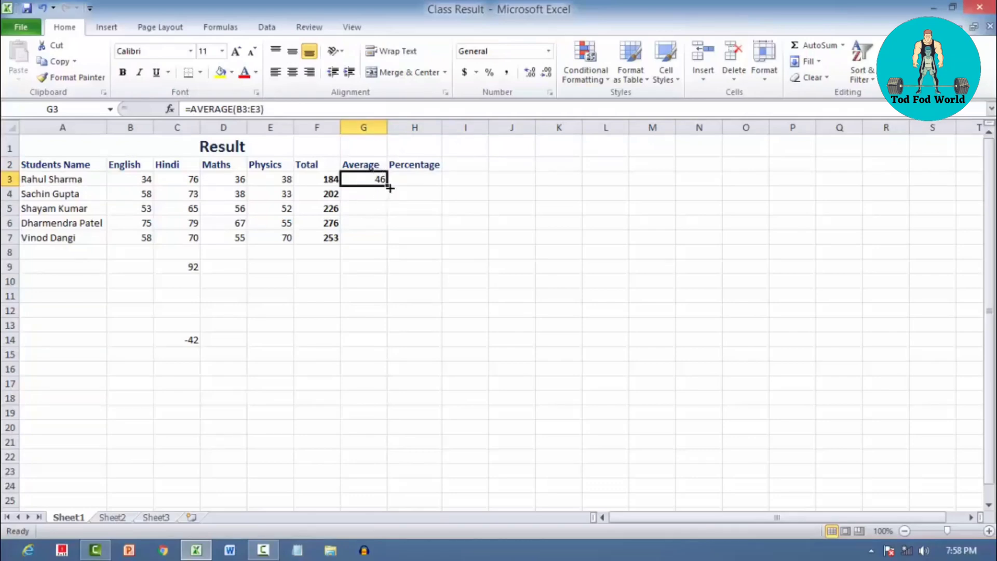
left_click_drag(387, 186, 385, 243)
key("Up")
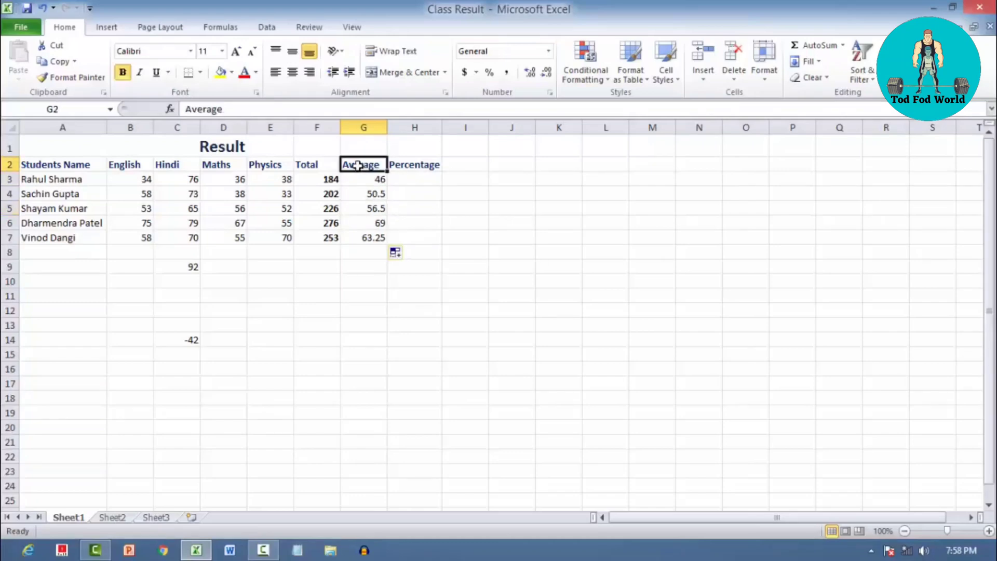
left_click(370, 225)
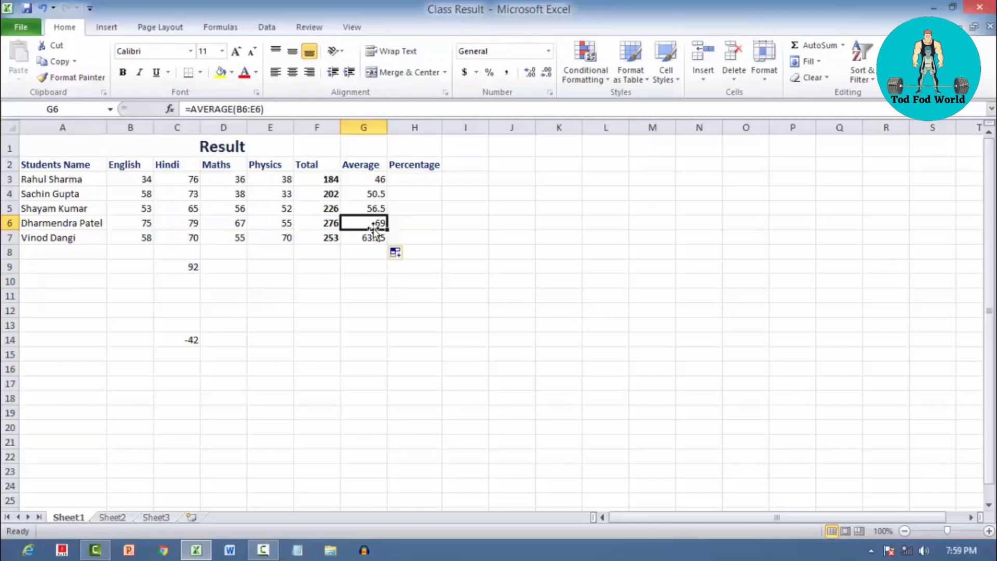
key("ctrl+z")
Fill the average formula down through the range G3:G7 for all the students.
left_click(379, 195)
left_click(386, 181)
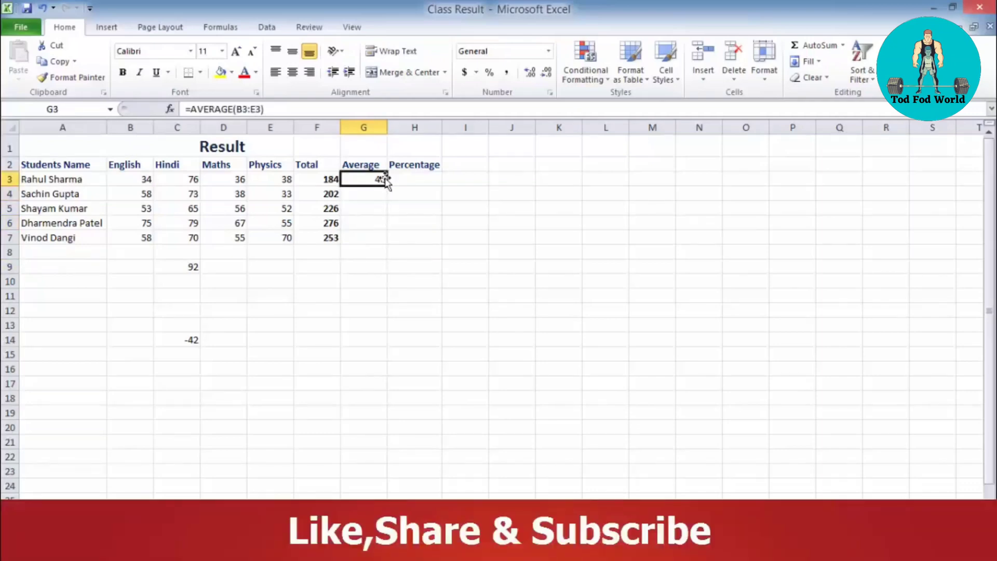
key("shift+Down")
key("shift+Down")
key("shift+Down")
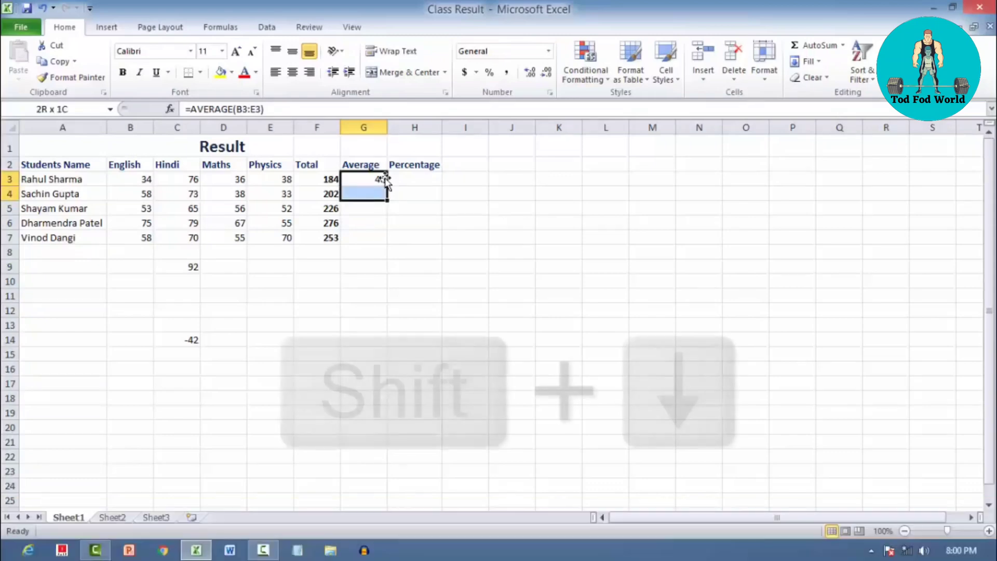
key("shift+Down")
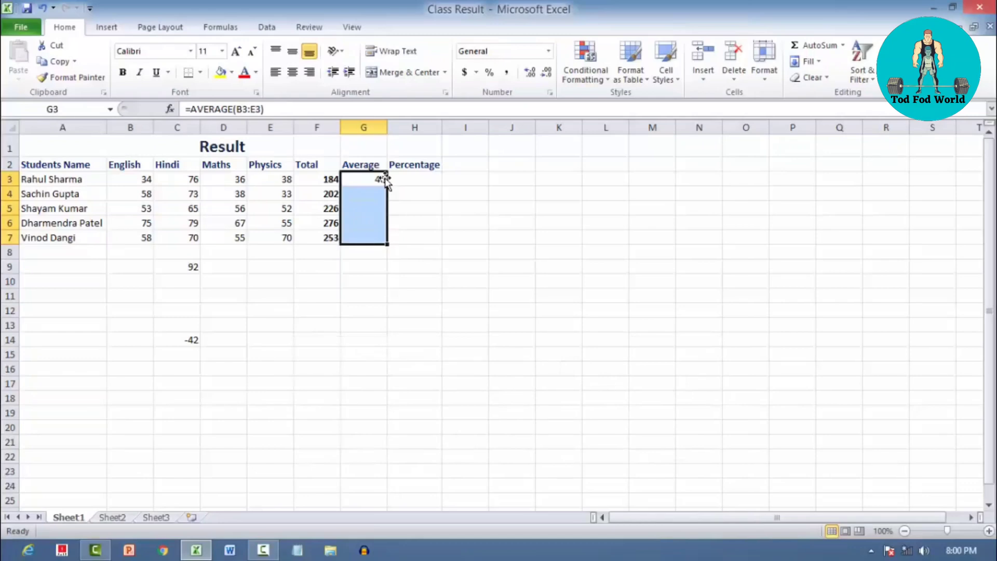
key("ctrl+d")
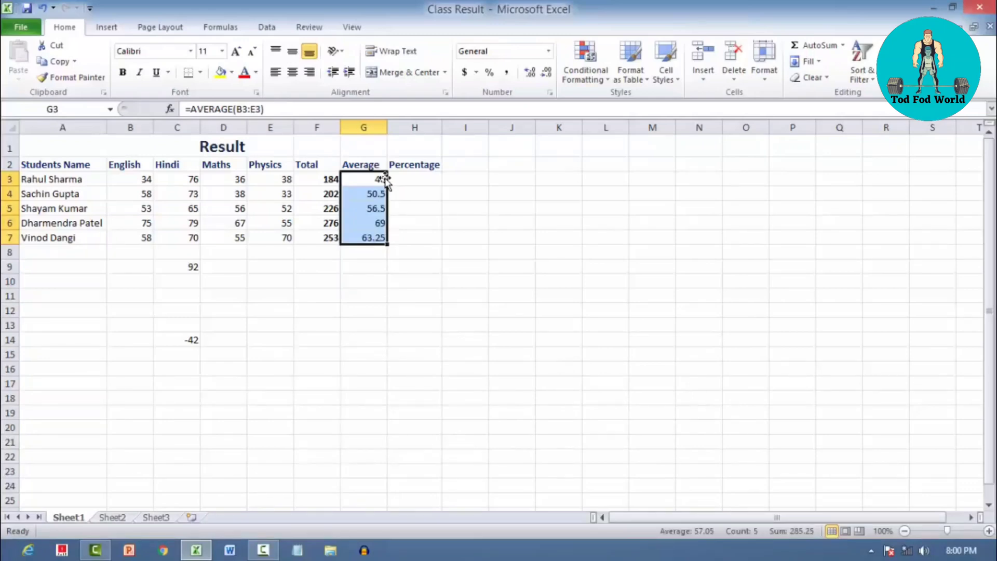
Enter the formula =F3/400*100 in cell H3 to calculate the first student's percentage from the total.
left_click(402, 215)
left_click(403, 166)
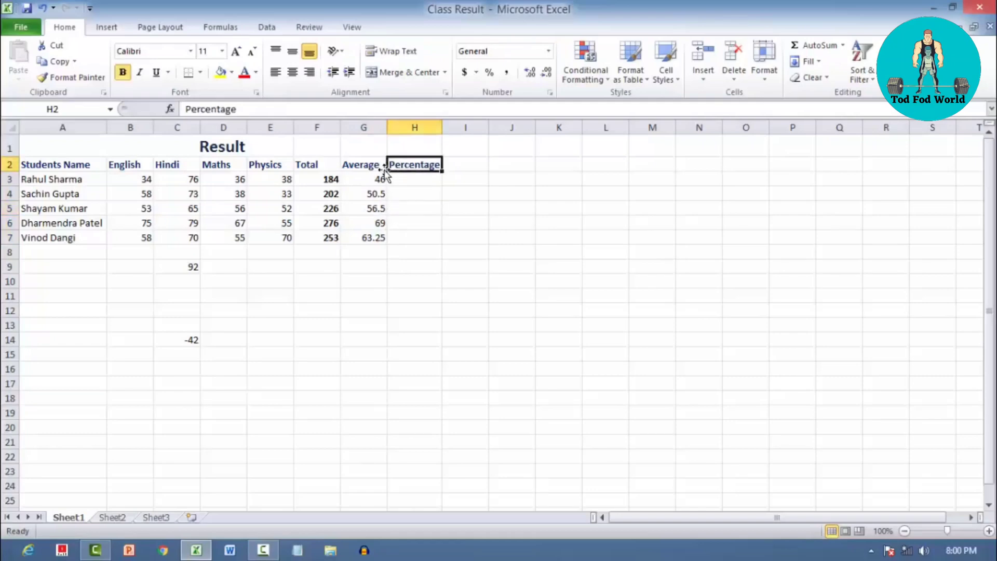
left_click(366, 183)
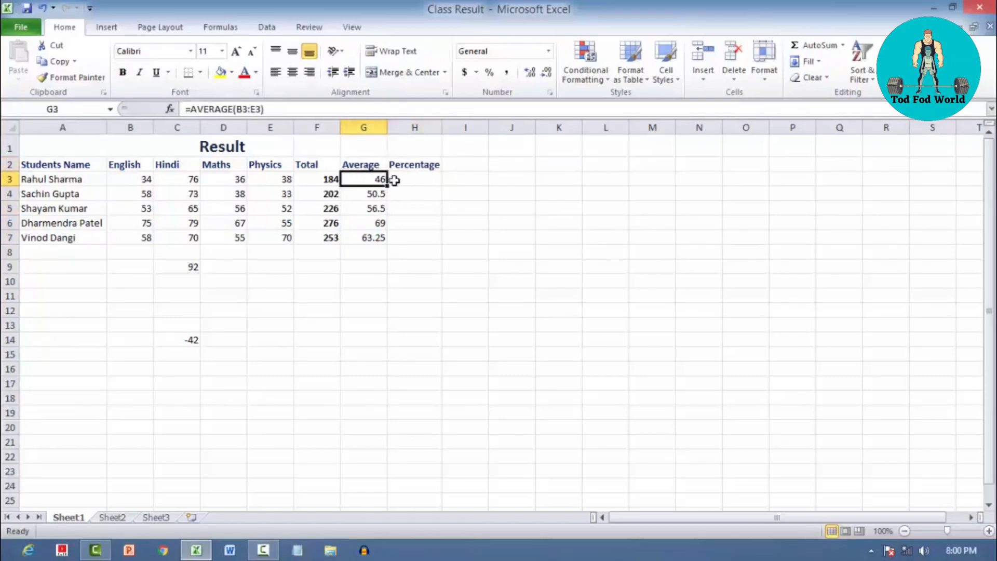
left_click(398, 180)
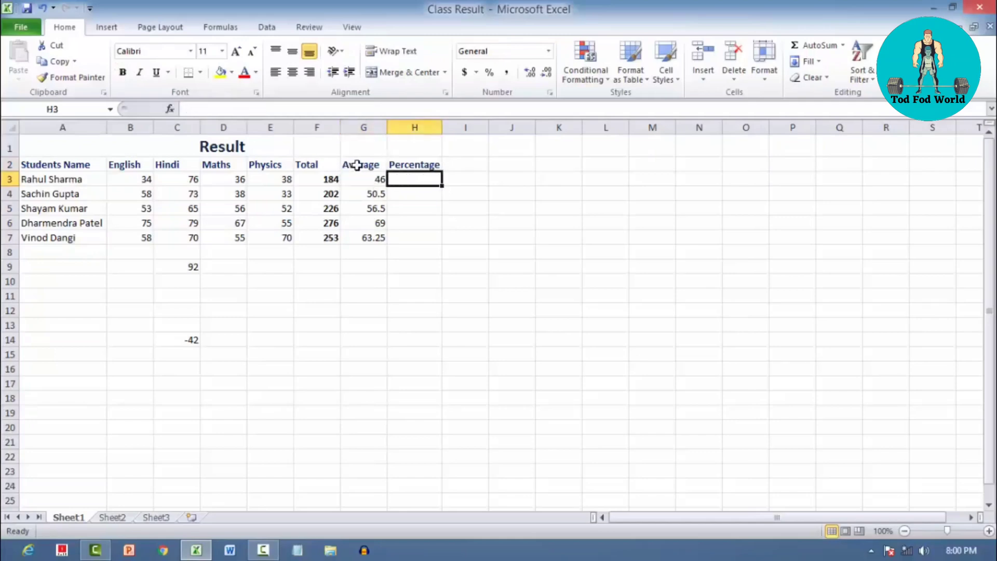
left_click(357, 165)
left_click(402, 180)
double_click(408, 178)
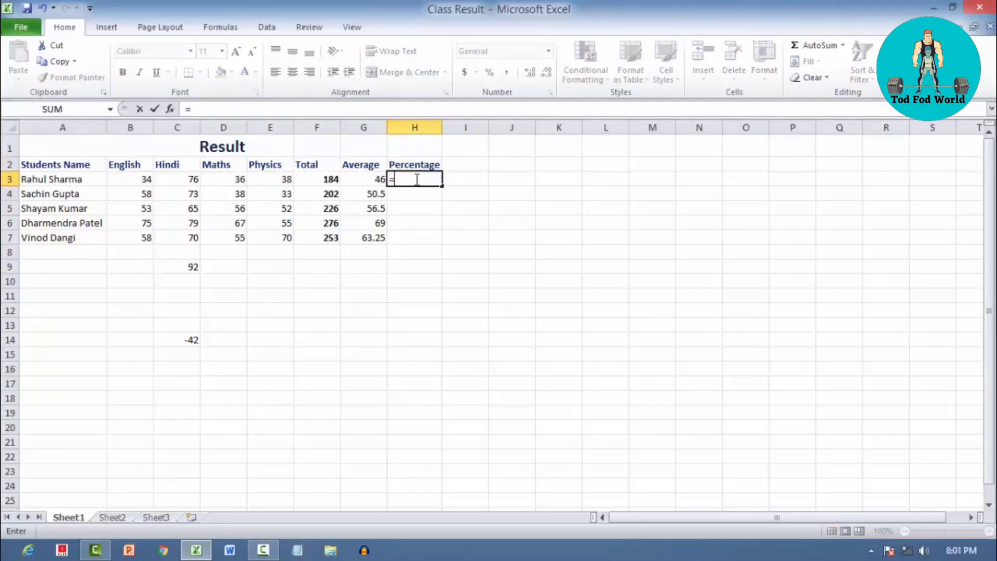
left_click(320, 178)
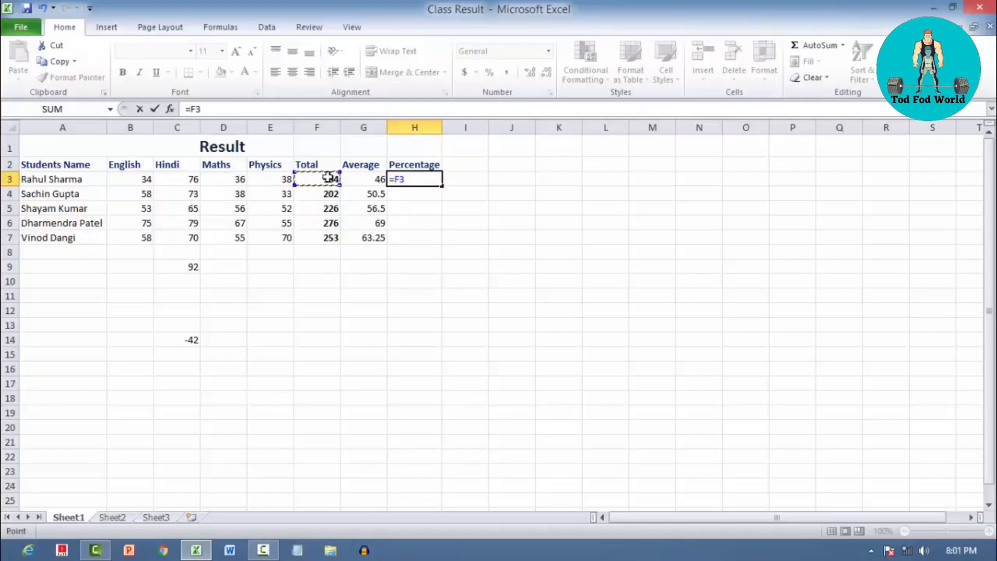
left_click(405, 179)
type("/")
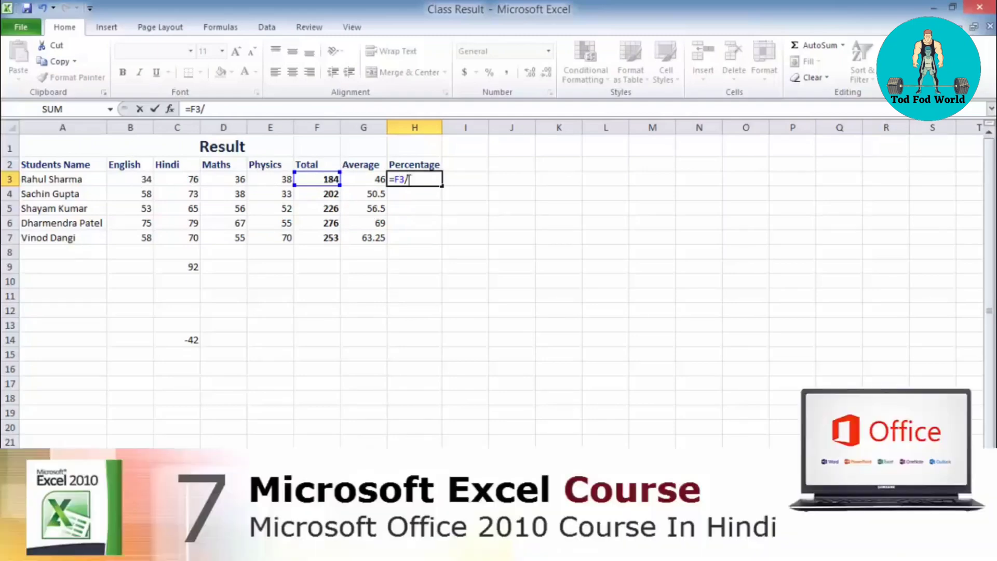
type("400*")
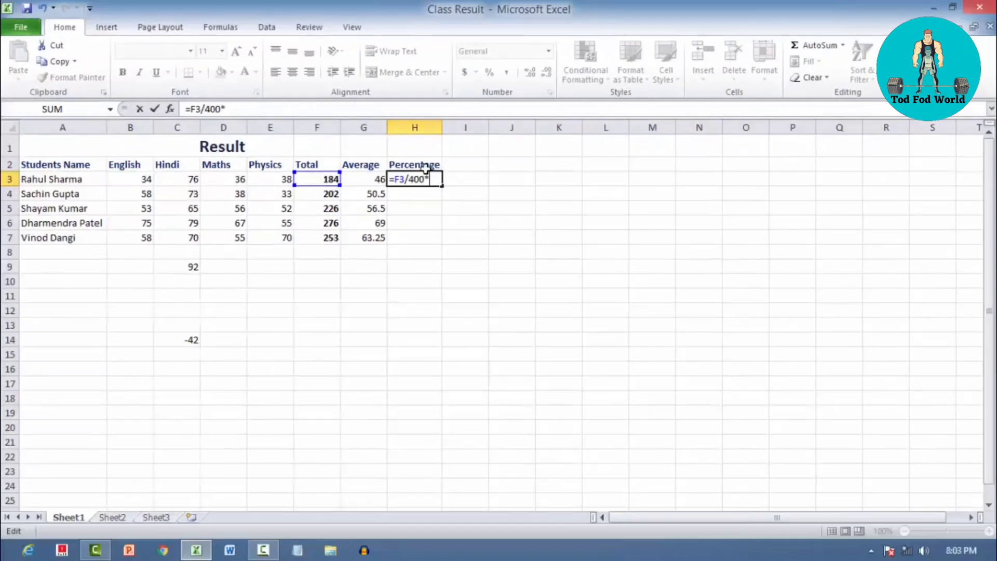
type("100")
key("Return")
Delete the entire Average column from the sheet.
left_click(368, 165)
left_click(406, 166)
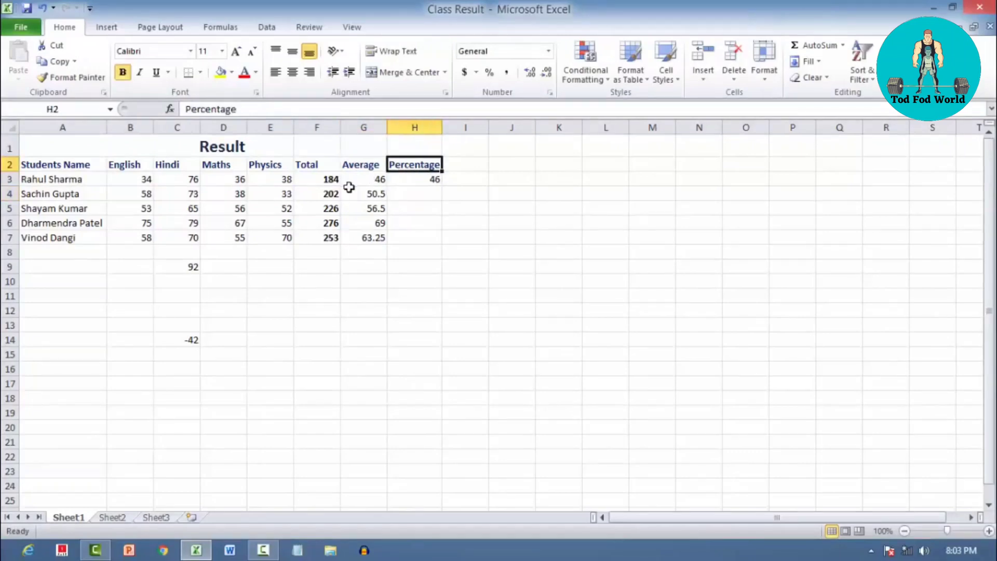
left_click(350, 183)
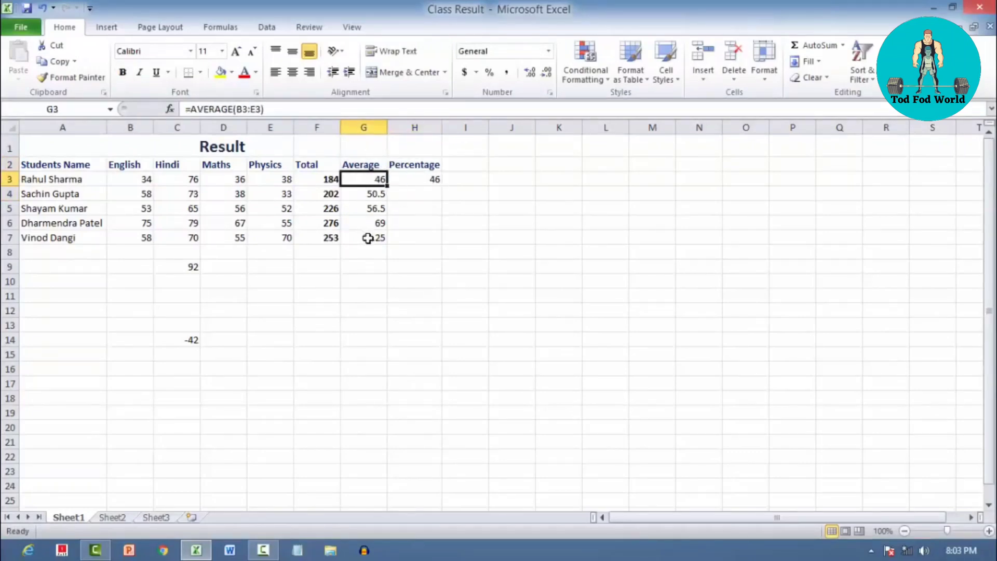
left_click(356, 139)
left_click(357, 126)
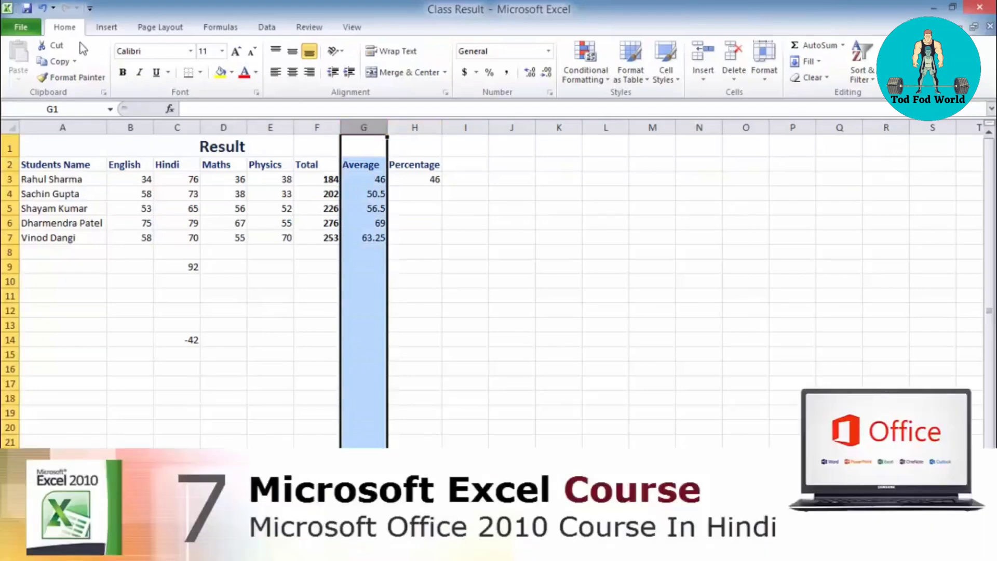
left_click(730, 73)
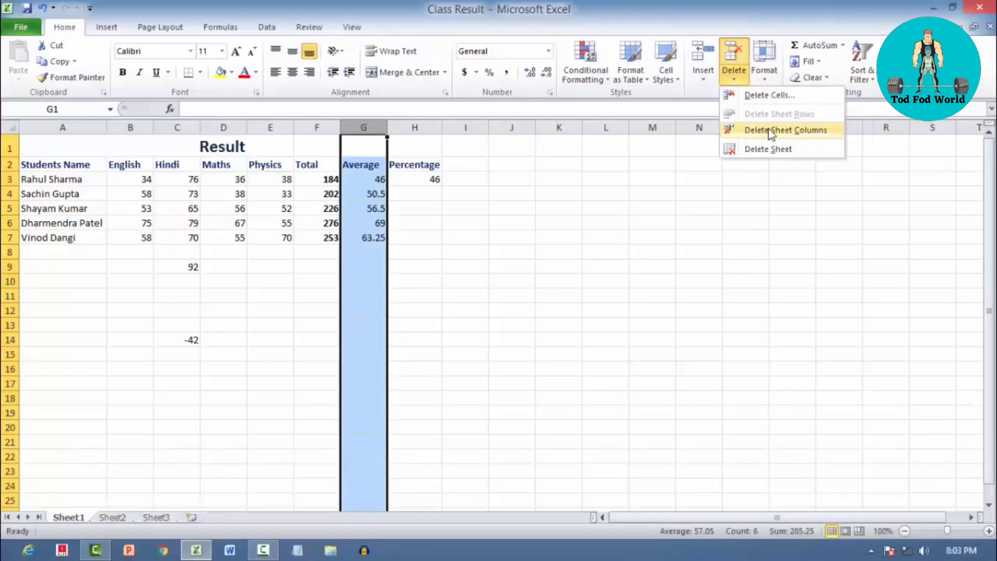
left_click(771, 133)
Fill the percentage formula from cell G3 down to G7 for the remaining students.
left_click(360, 197)
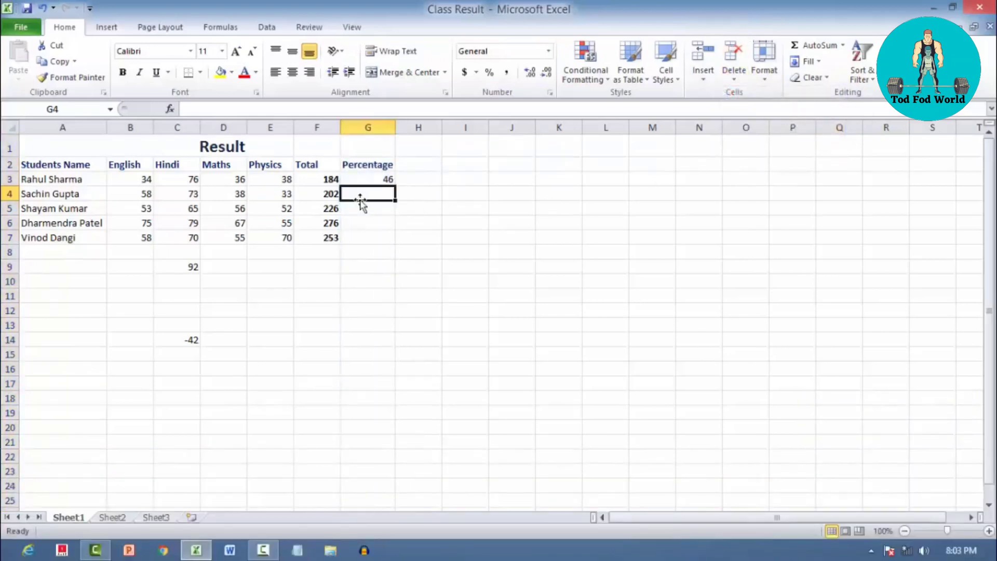
left_click(369, 180)
left_click(377, 194)
left_click(370, 180)
left_click_drag(394, 186, 383, 245)
Check the filled formulas and results in the Percentage column for several students.
left_click(377, 224)
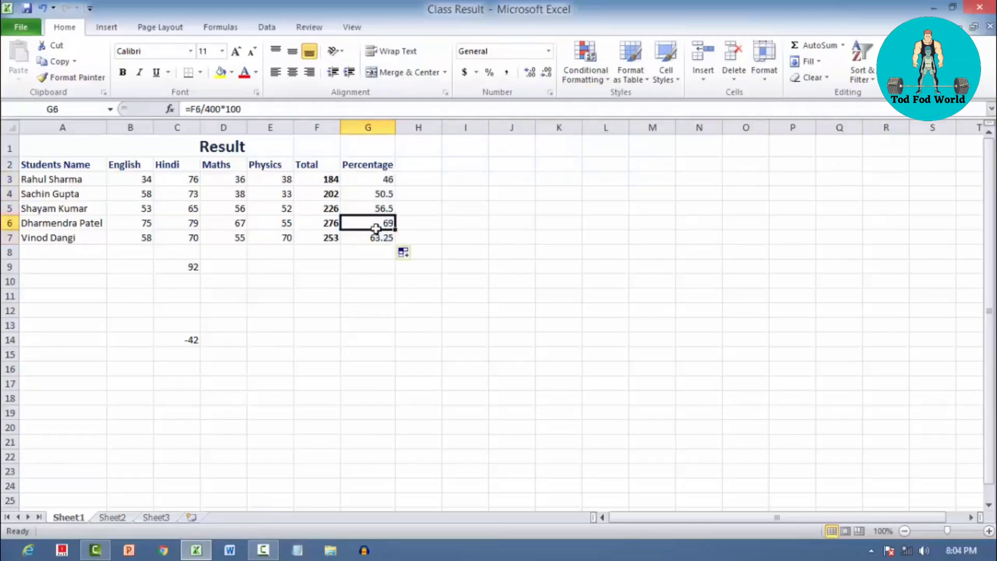
left_click(378, 210)
left_click(379, 226)
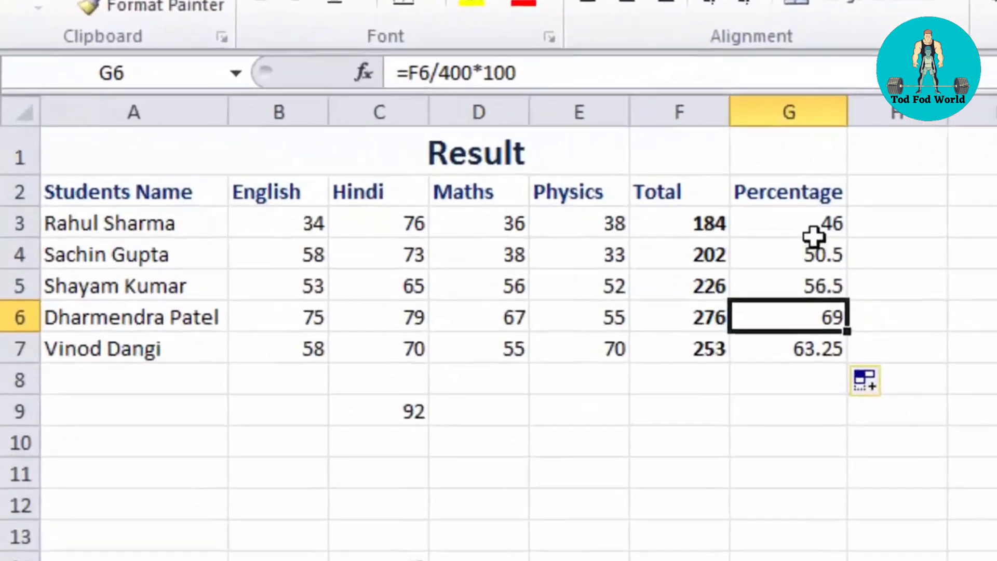
left_click(372, 179)
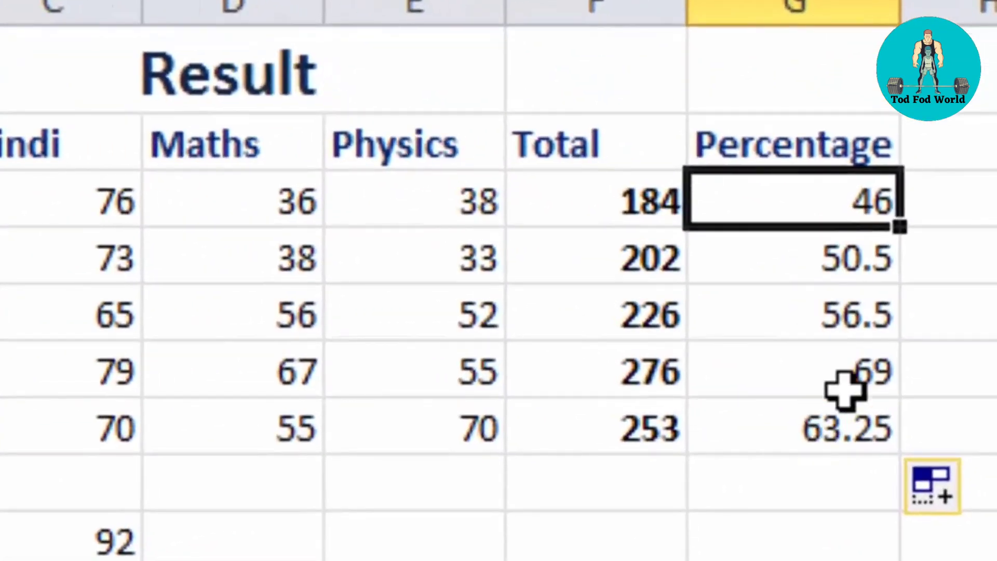
left_click(845, 390)
left_click(763, 147)
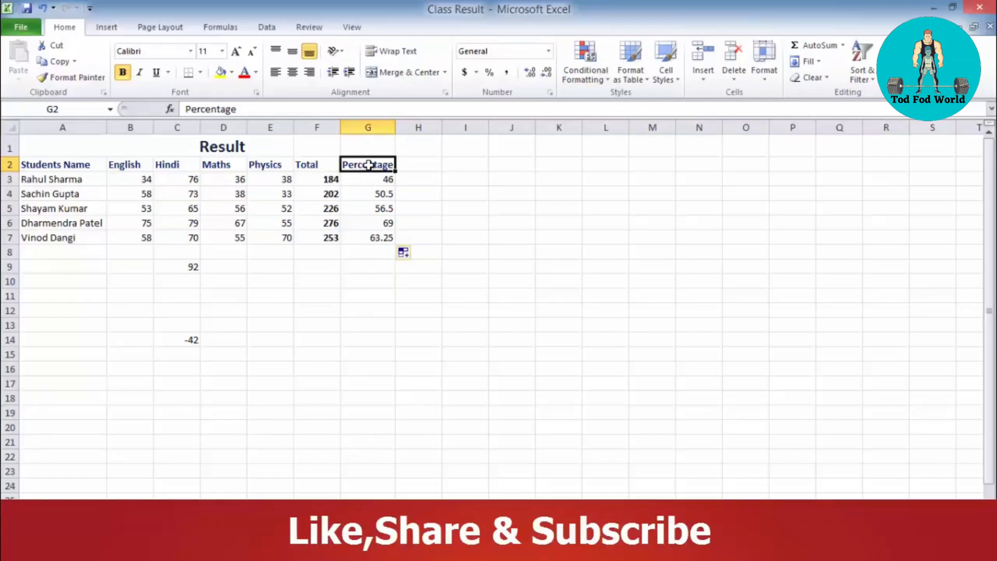
Add the column heading Grade in cell H2, beside the Percentage heading.
left_click(423, 233)
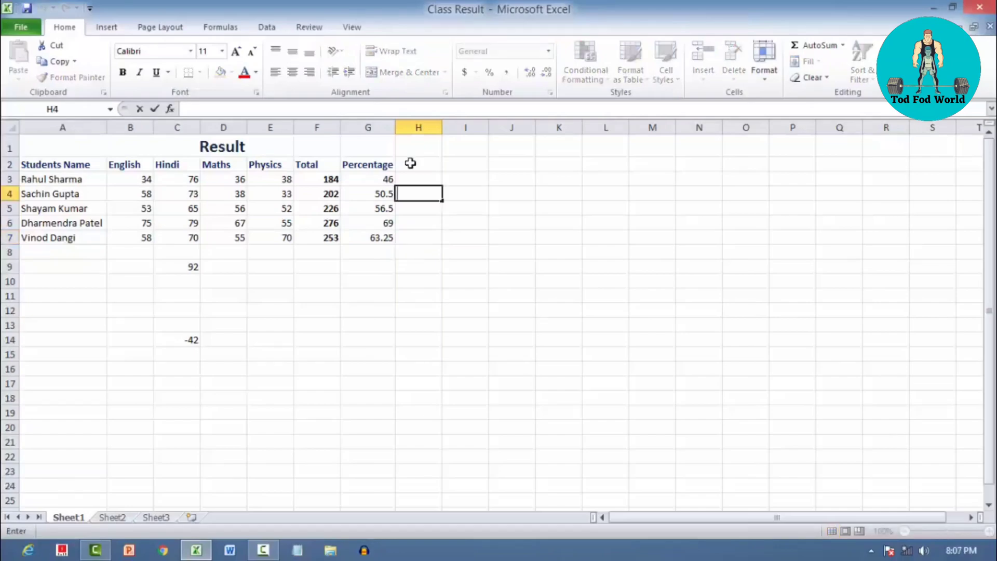
left_click(386, 164)
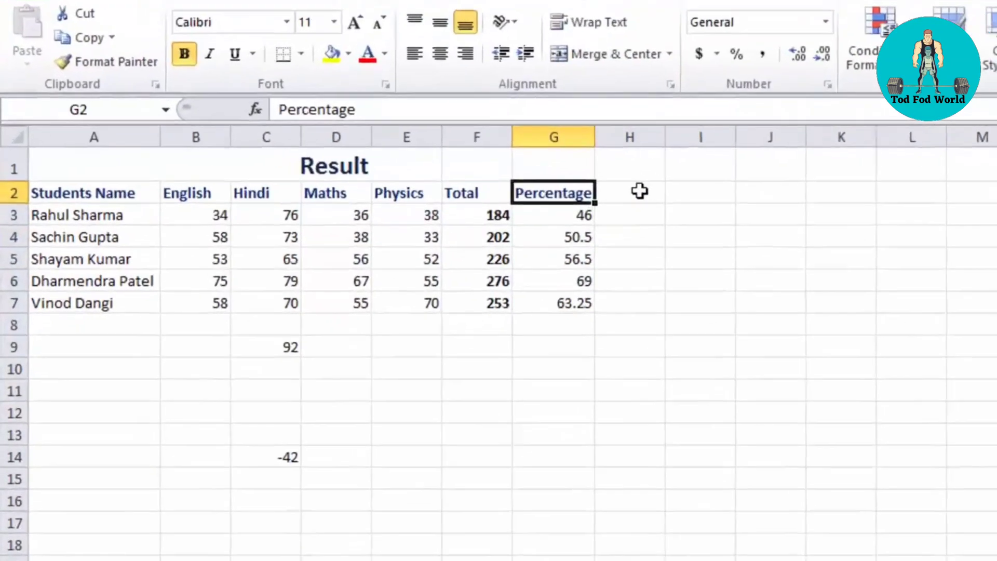
double_click(425, 164)
type("Grade")
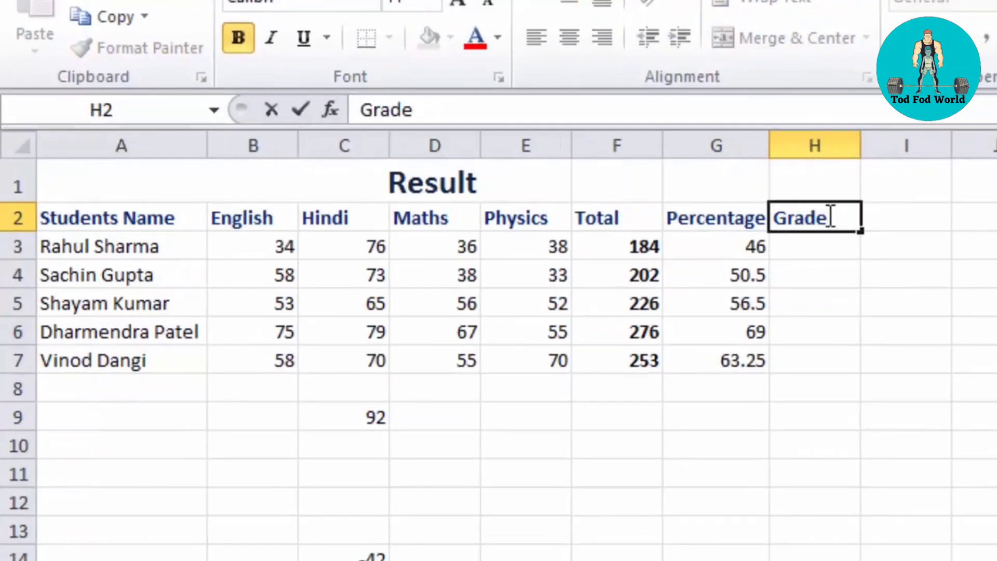
left_click(846, 256)
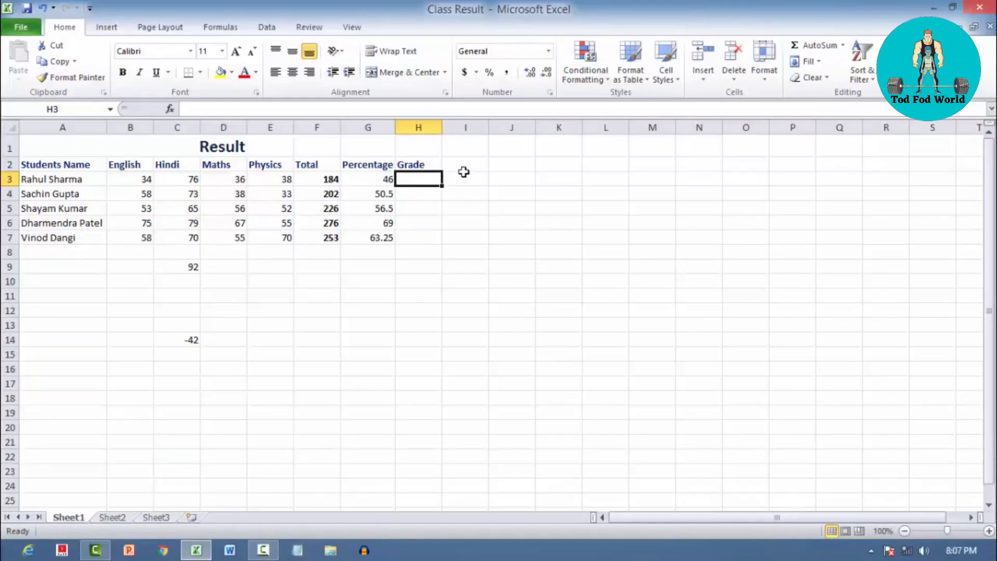
Review the percentage formula in cell G3, leaving it unchanged, and return to the Grade heading.
left_click(386, 179)
double_click(387, 179)
left_click_drag(279, 113, 184, 116)
left_click(196, 107)
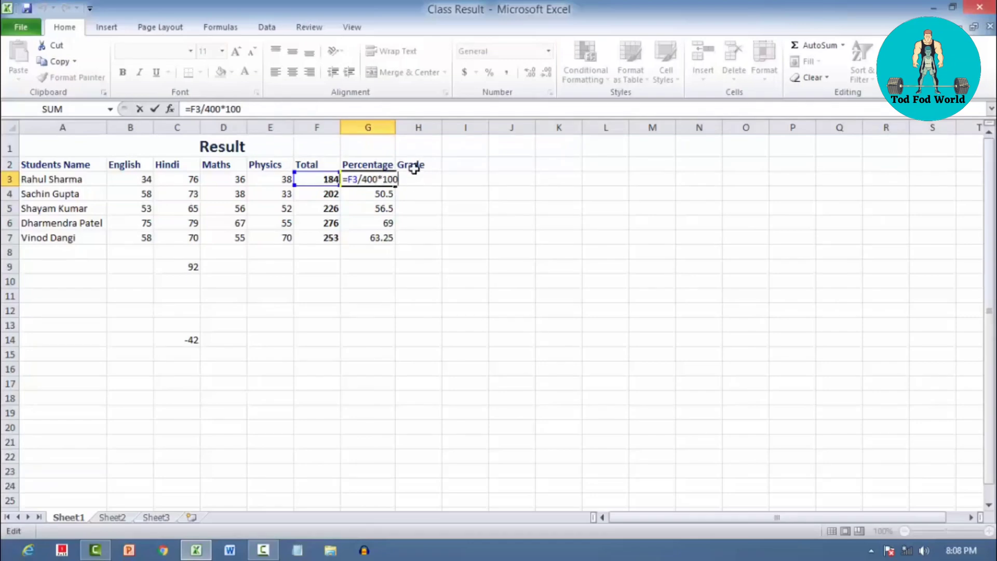
left_click(410, 163)
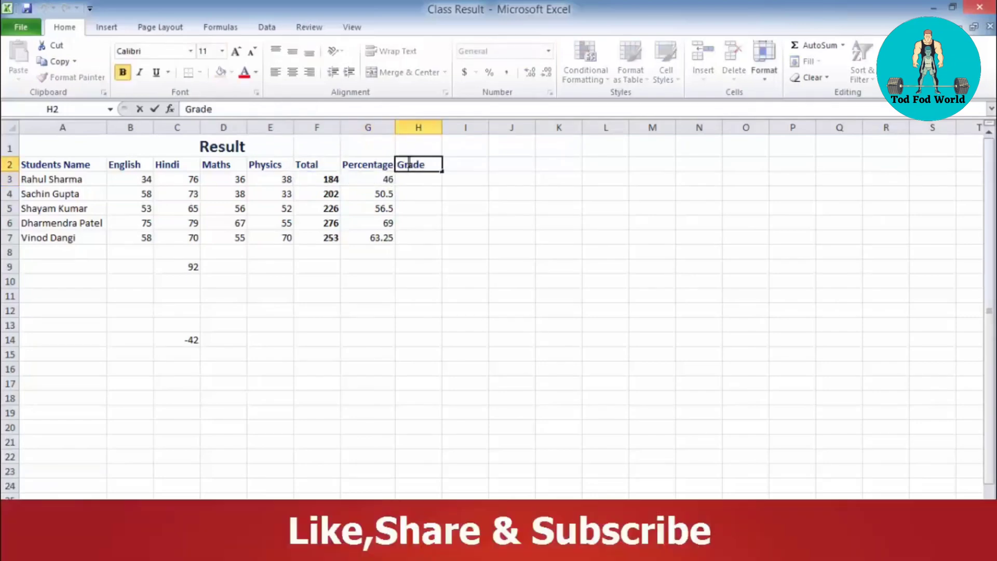